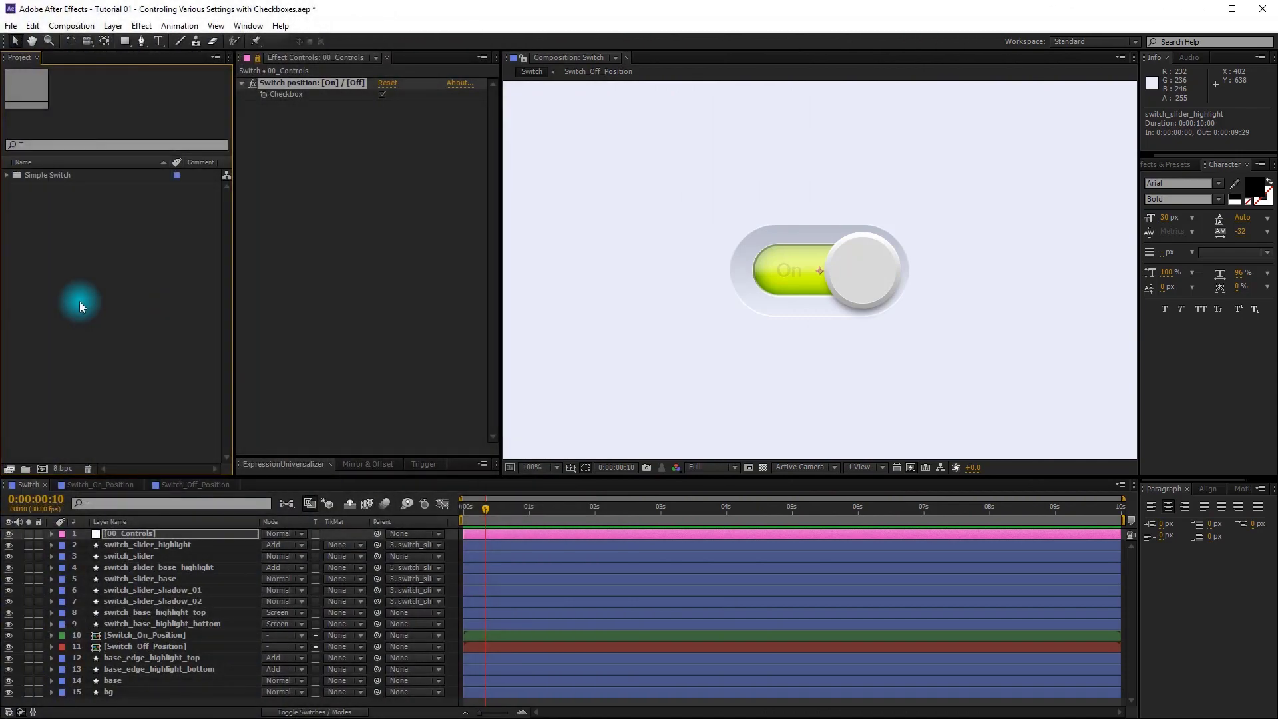
- Delete the existing 00_Controls layer and add a new adjustment layer to the Switch composition
click(155, 533)
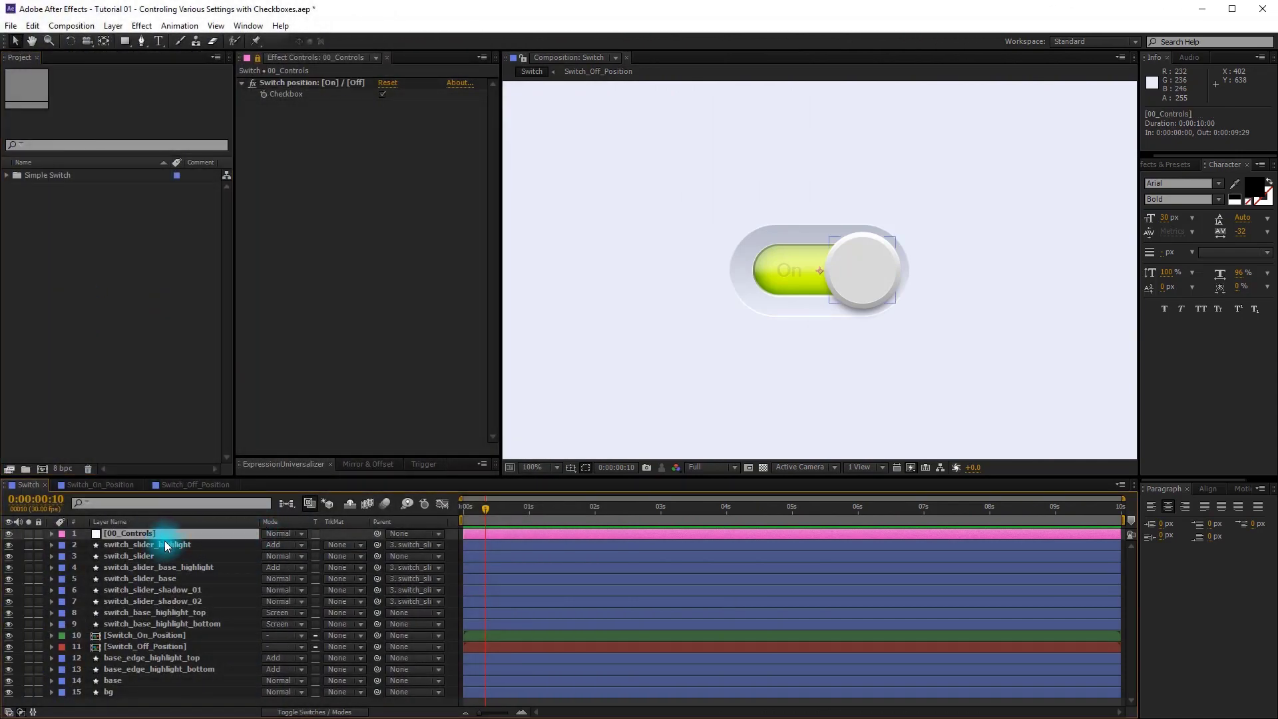
key(Delete)
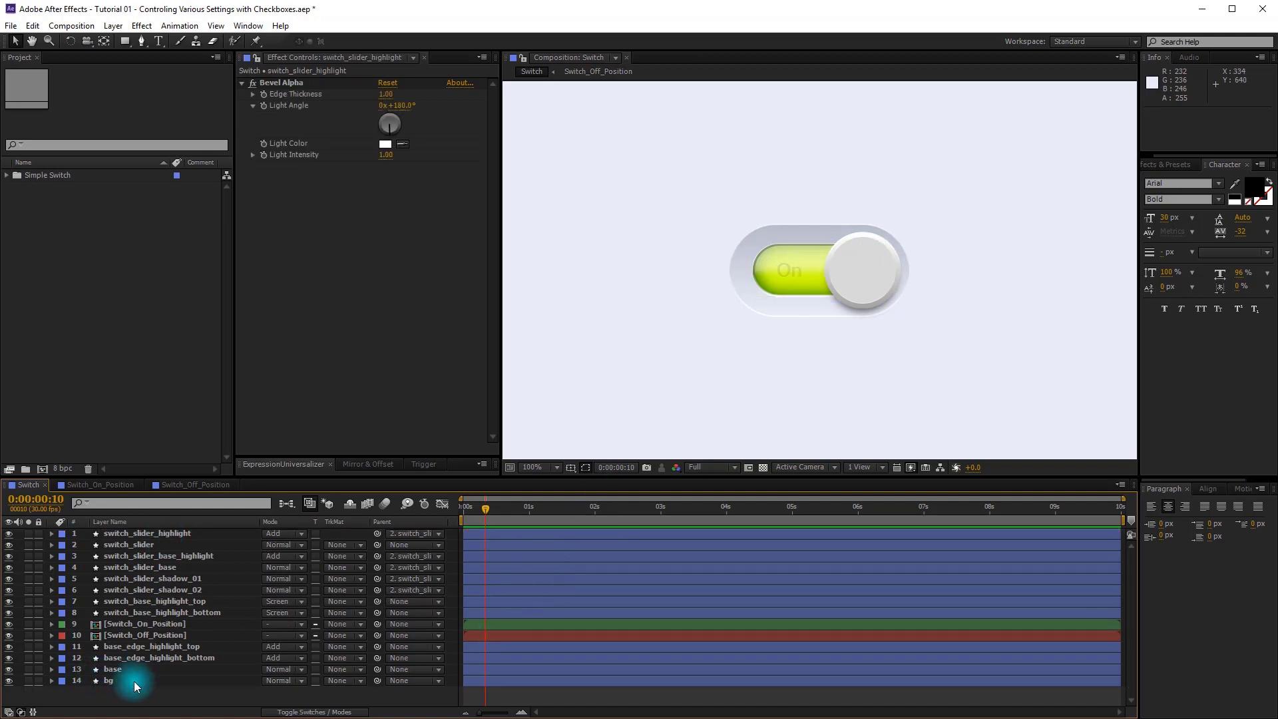
click(113, 26)
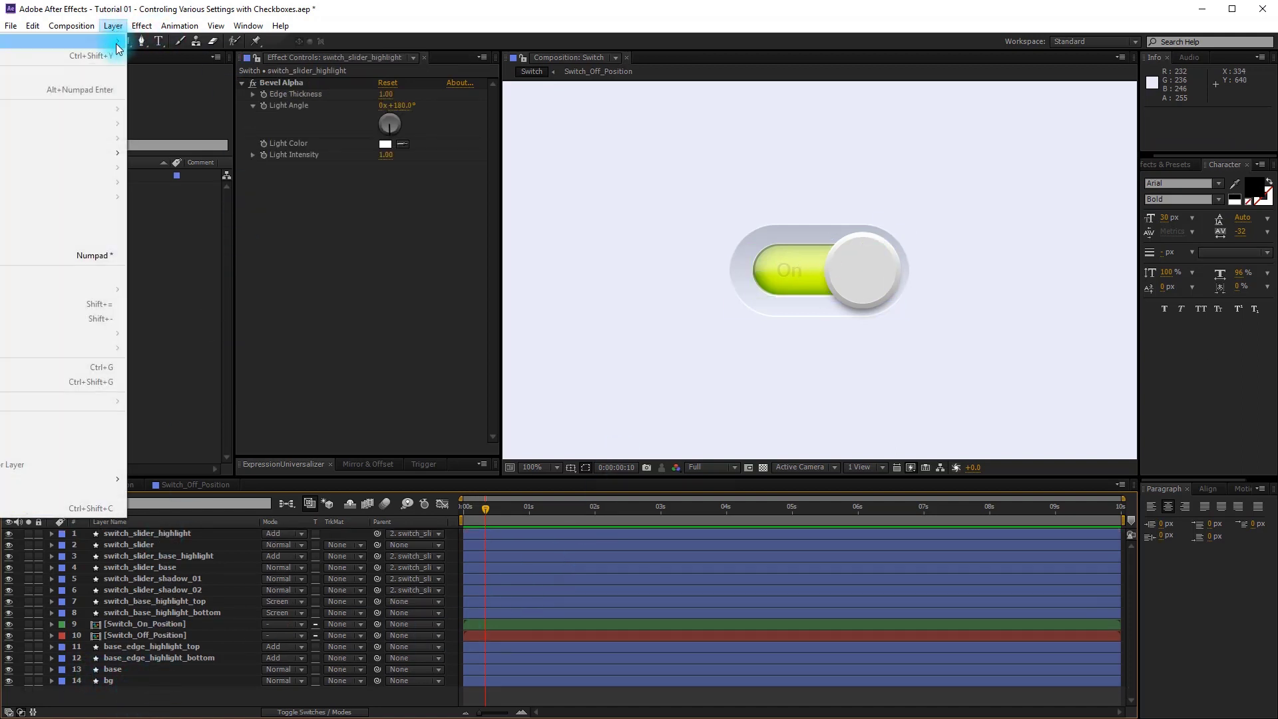
click(0, 129)
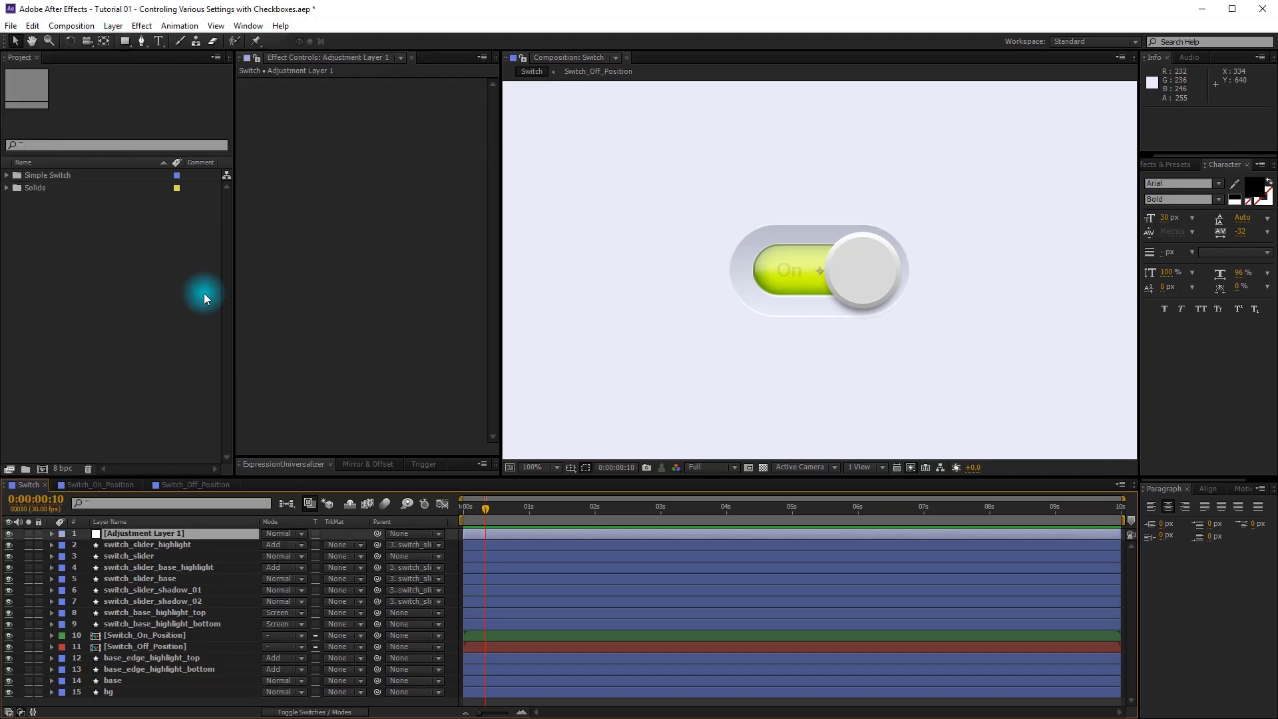
- Rename the new adjustment layer as 00_Controls and give it a pink label
click(112, 29)
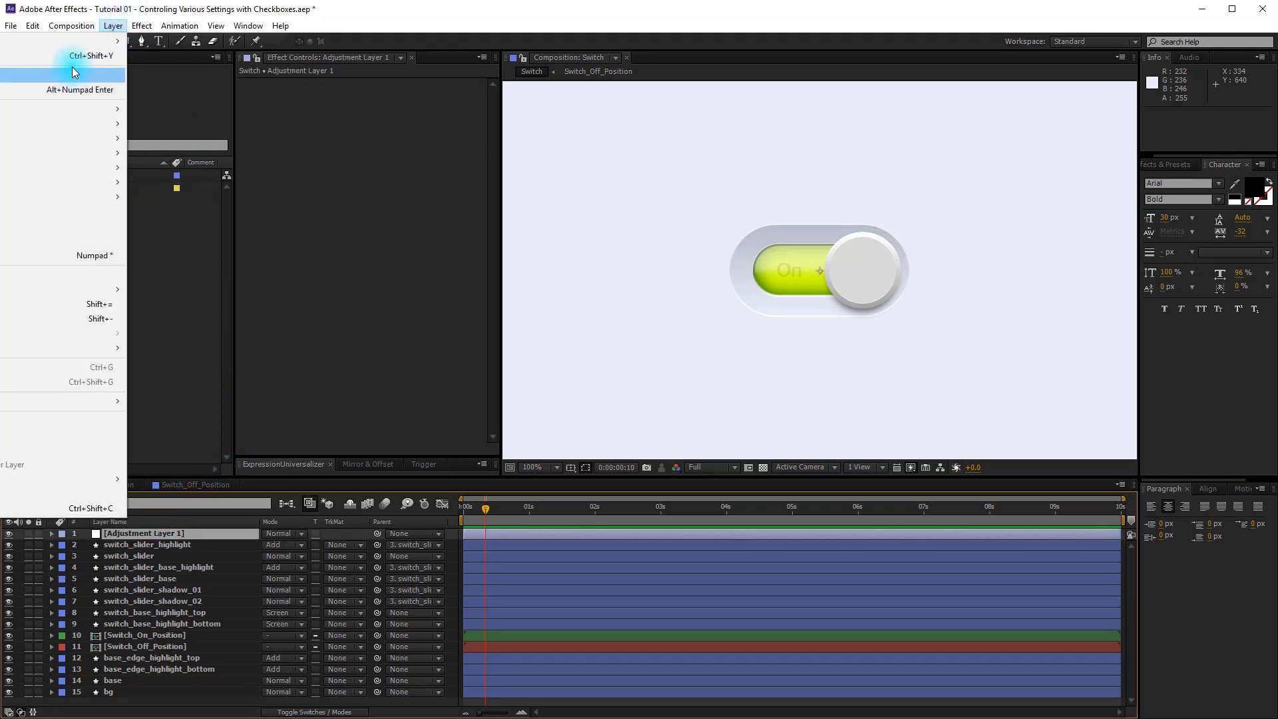
click(79, 85)
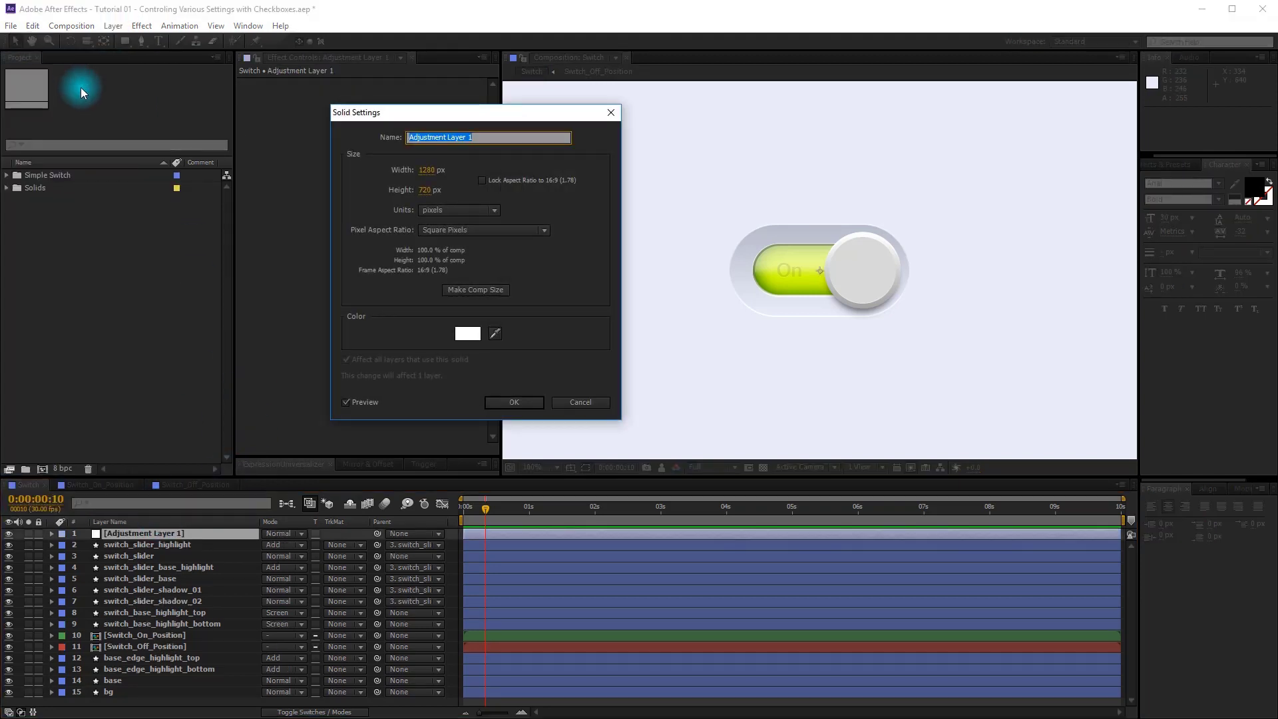
text(00_p)
key(BackSpace)
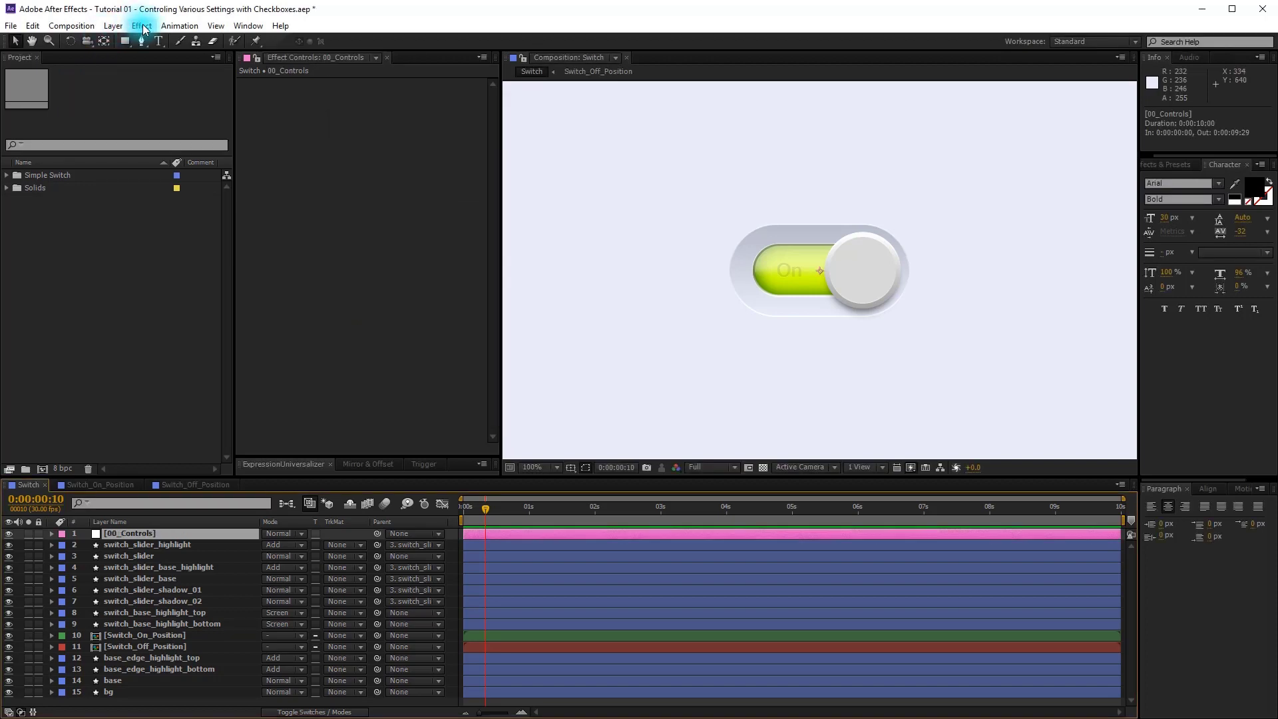
- Add a Checkbox Control effect named "Switch Position [On] / [Off]" to 00_Controls and lock the layer's effect controls in view
click(144, 26)
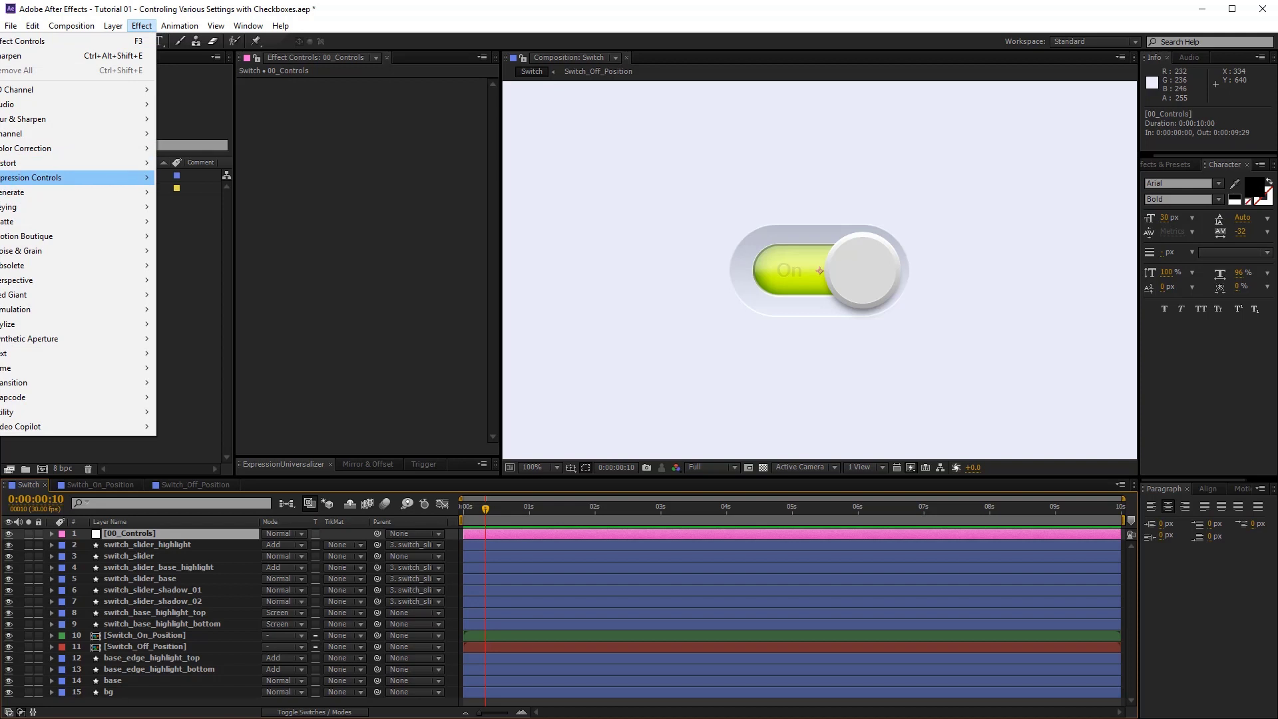
click(193, 207)
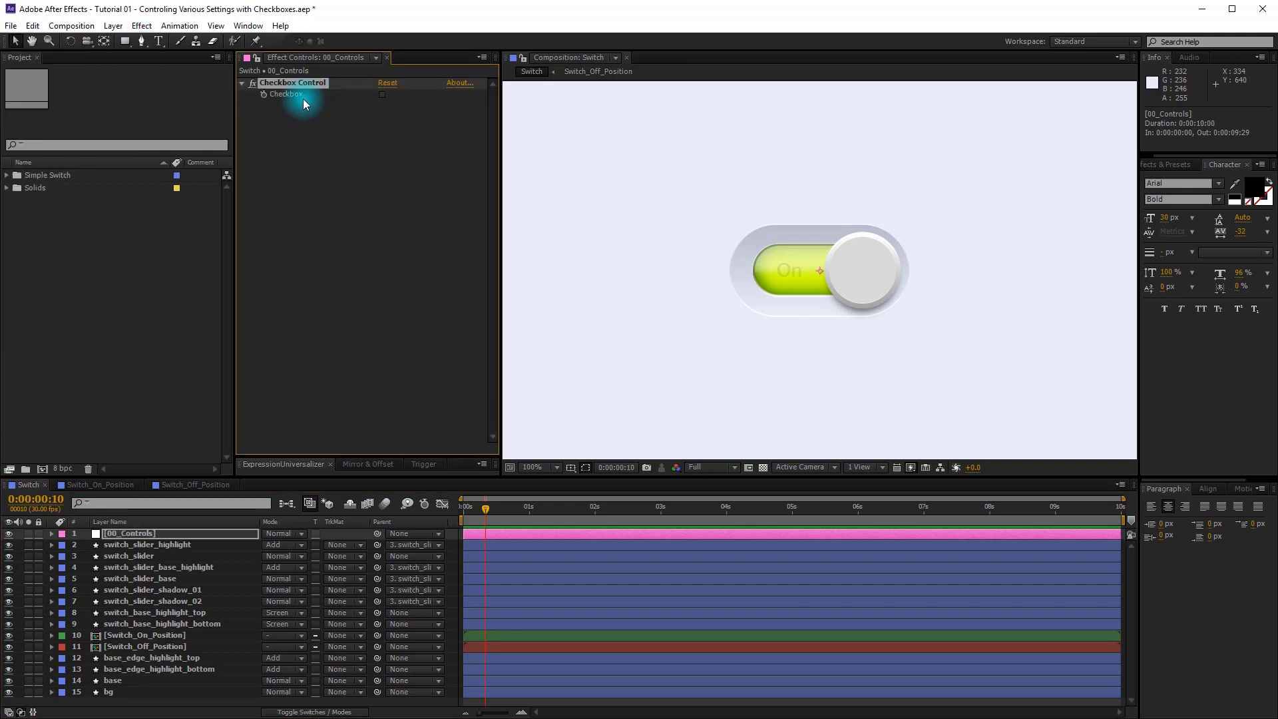
key(Return)
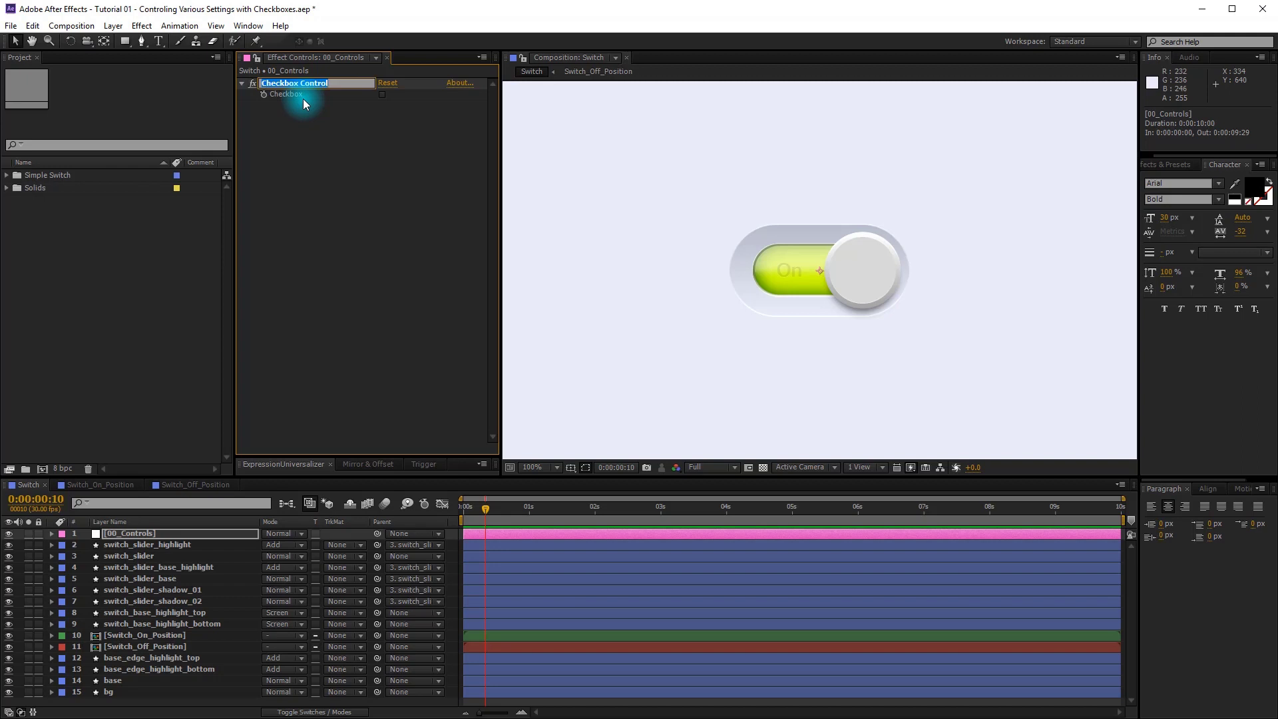
text(Switch Position [On] / [Off])
click(395, 278)
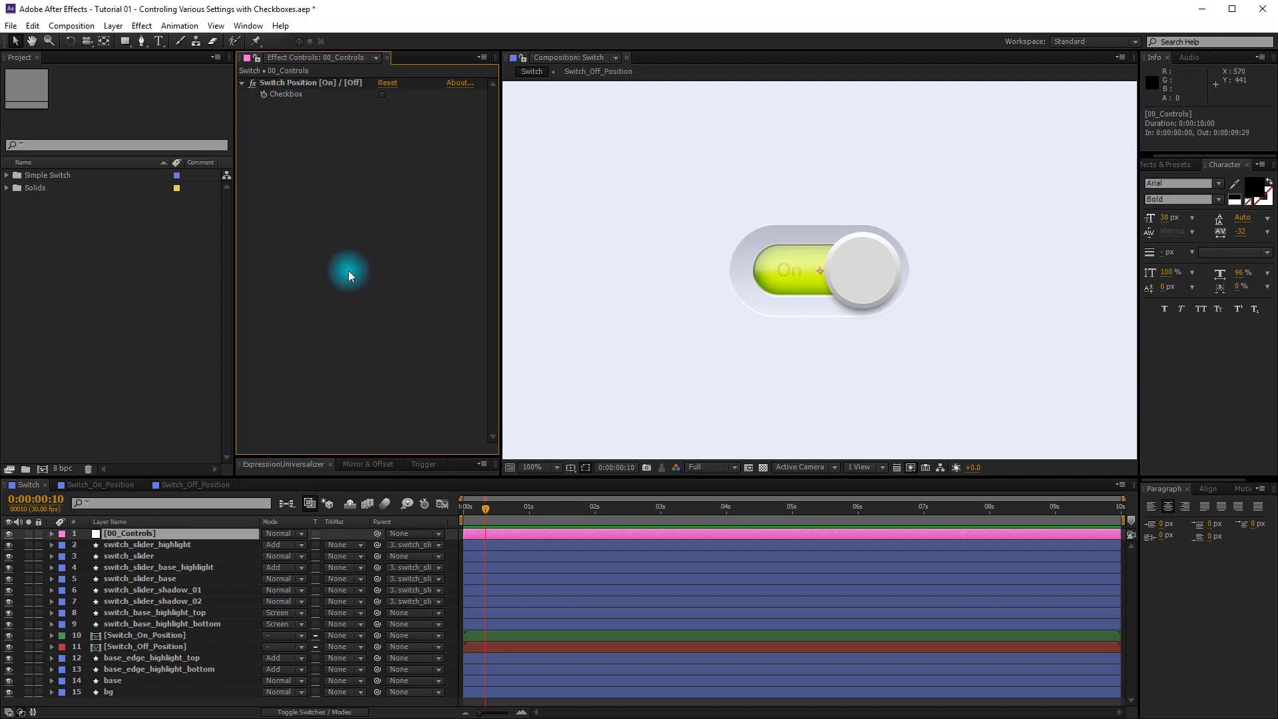
click(257, 58)
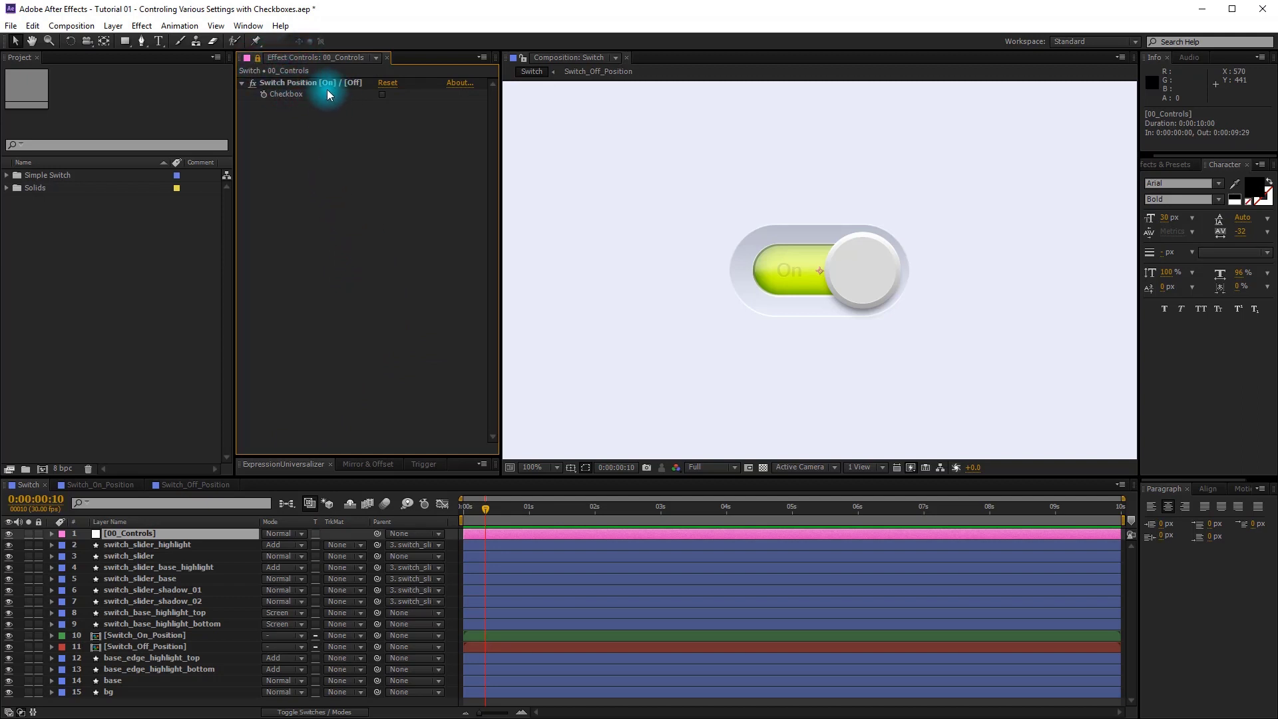
- Solo the Switch_On_Position and Switch_Off_Position layers and reveal the Opacity property of both
click(135, 636)
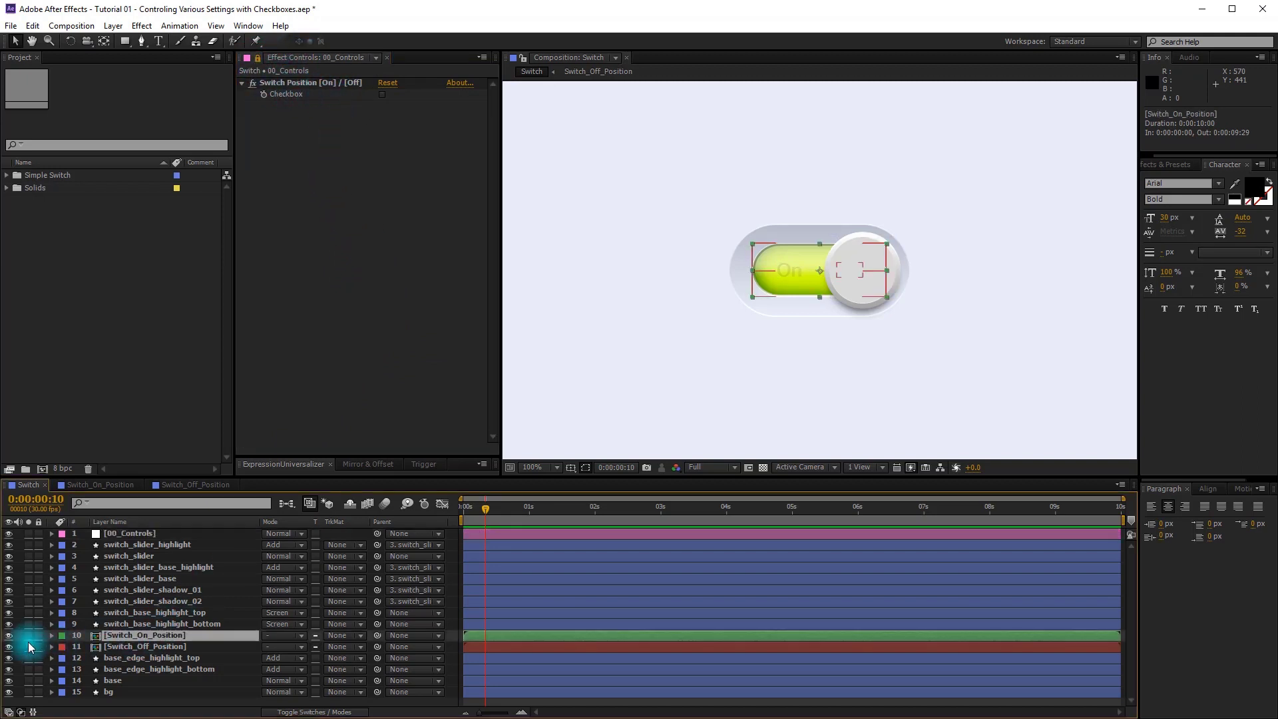
drag(28, 635, 30, 647)
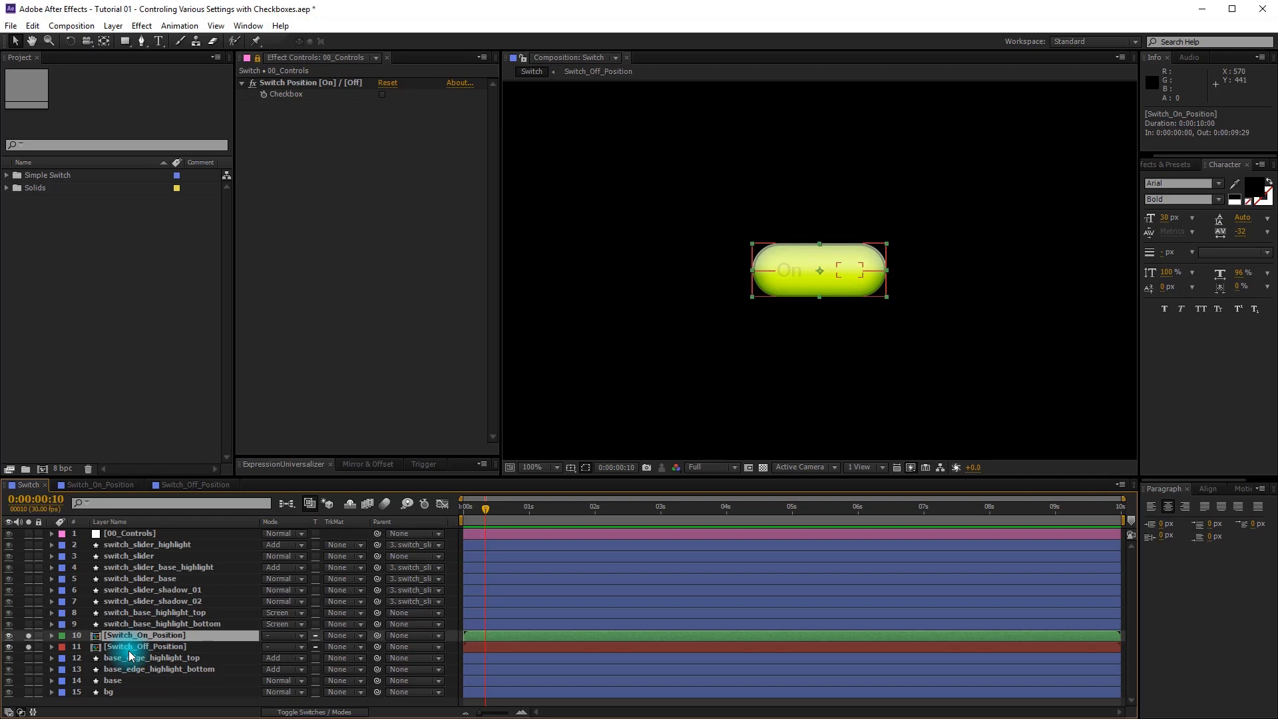
key(t)
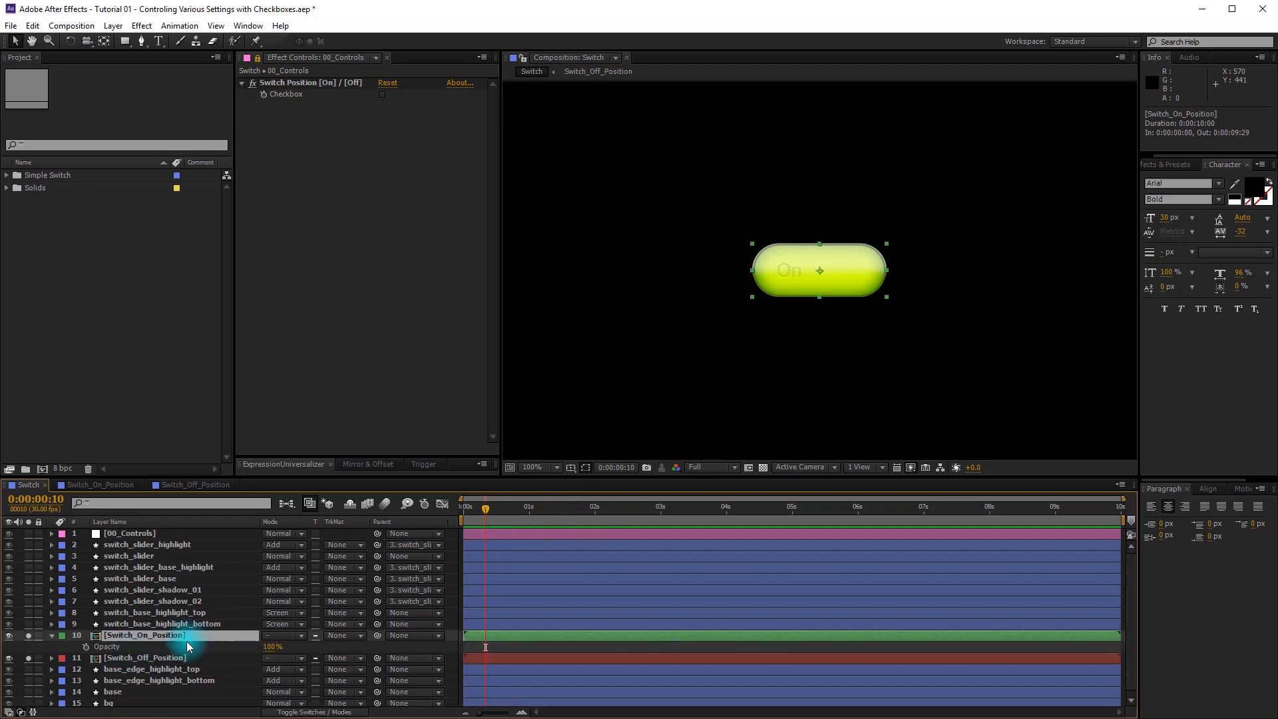
click(189, 657)
key(t)
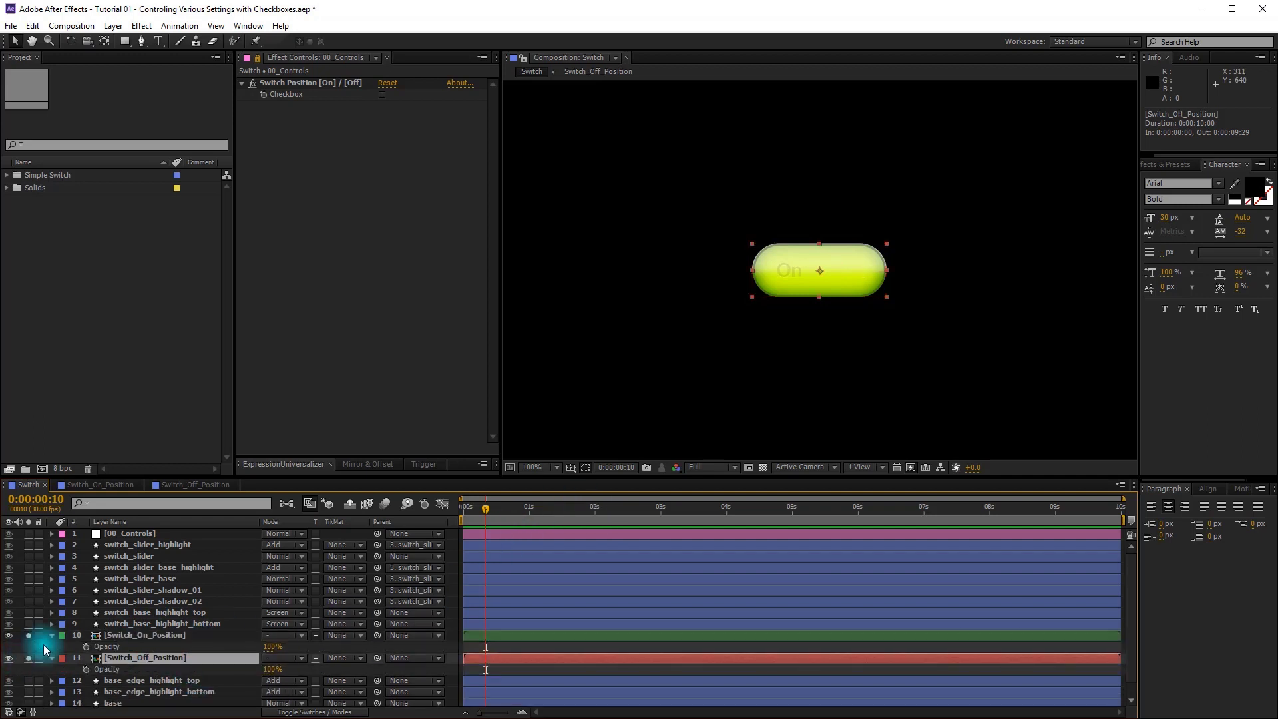
- Add an expression to Switch_On_Position's Opacity that links it to the Checkbox property on 00_Controls
alt+click(86, 646)
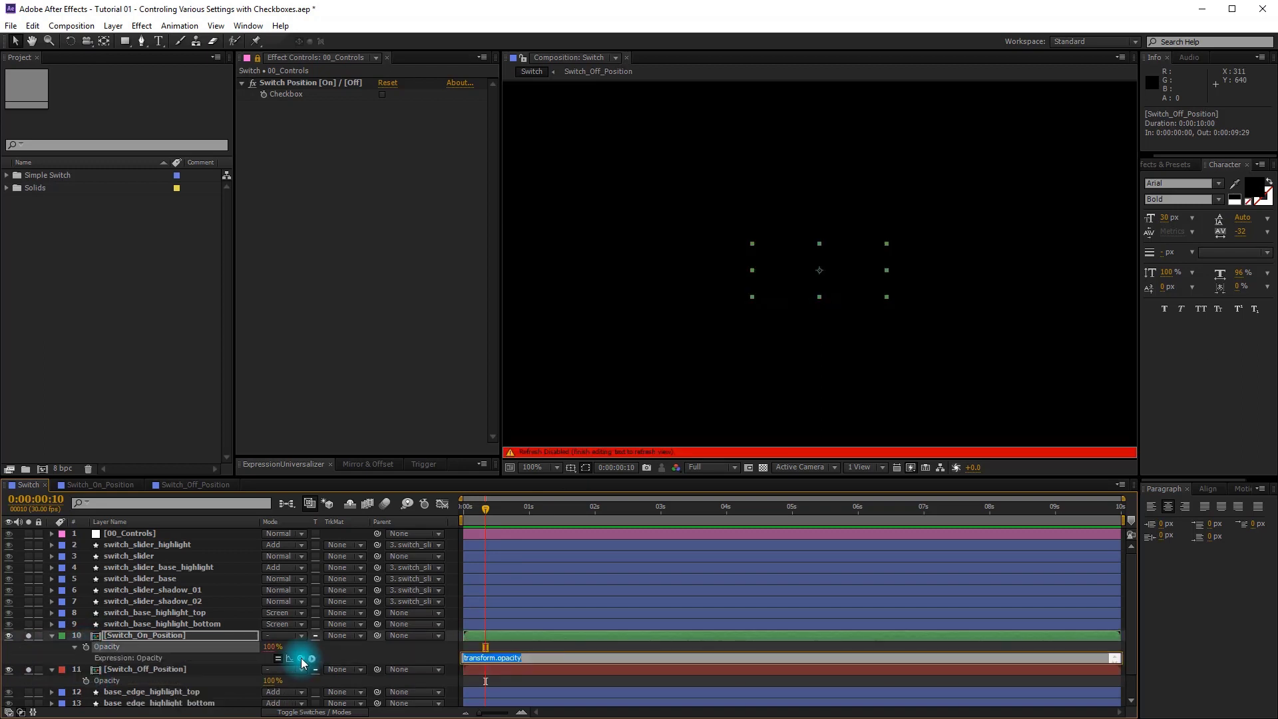
drag(301, 658, 286, 97)
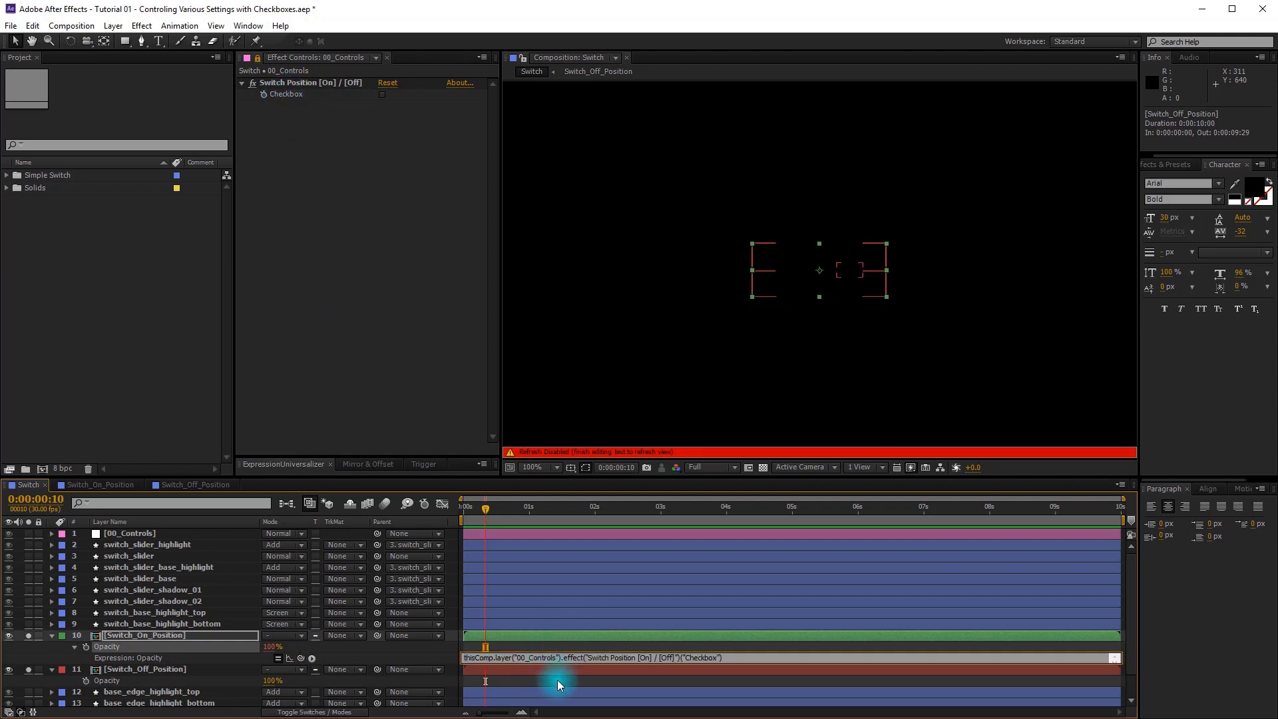
click(584, 657)
drag(659, 657, 678, 657)
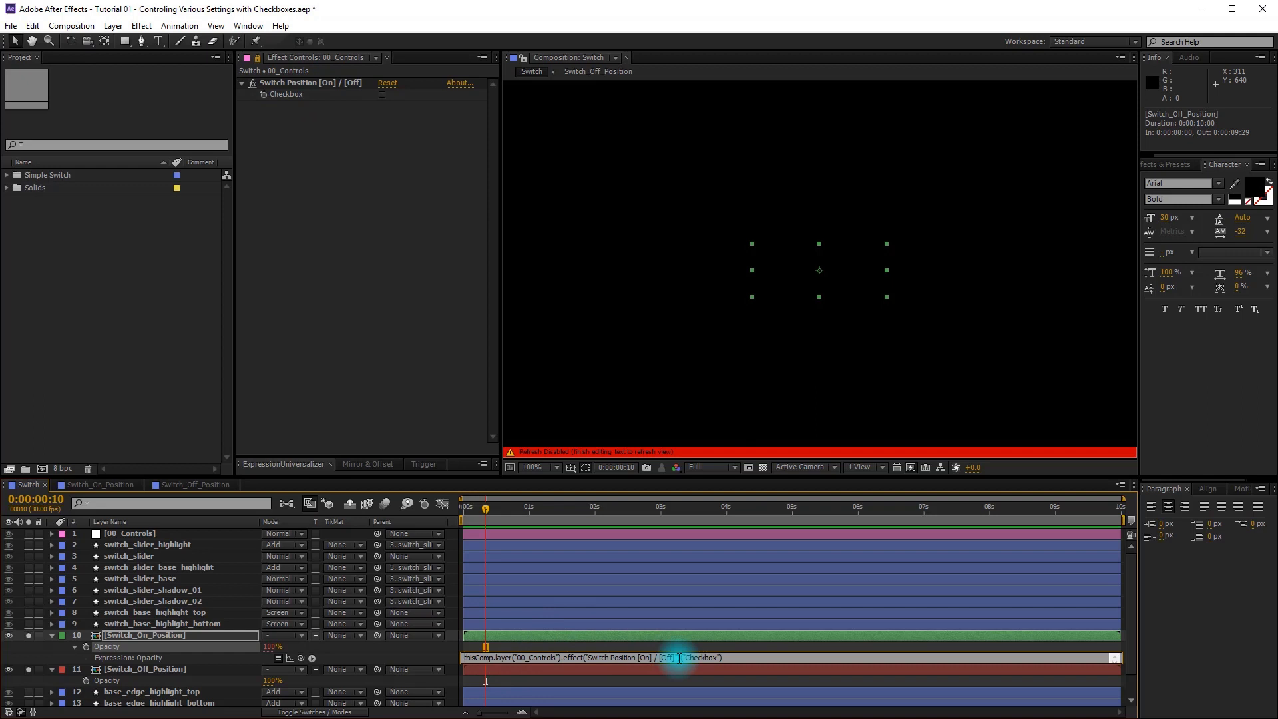
- Turn the Switch_On_Position Opacity link into a condition: if( before the checkbox reference and ==1)100 else 0 after it
key(Home)
text(if()
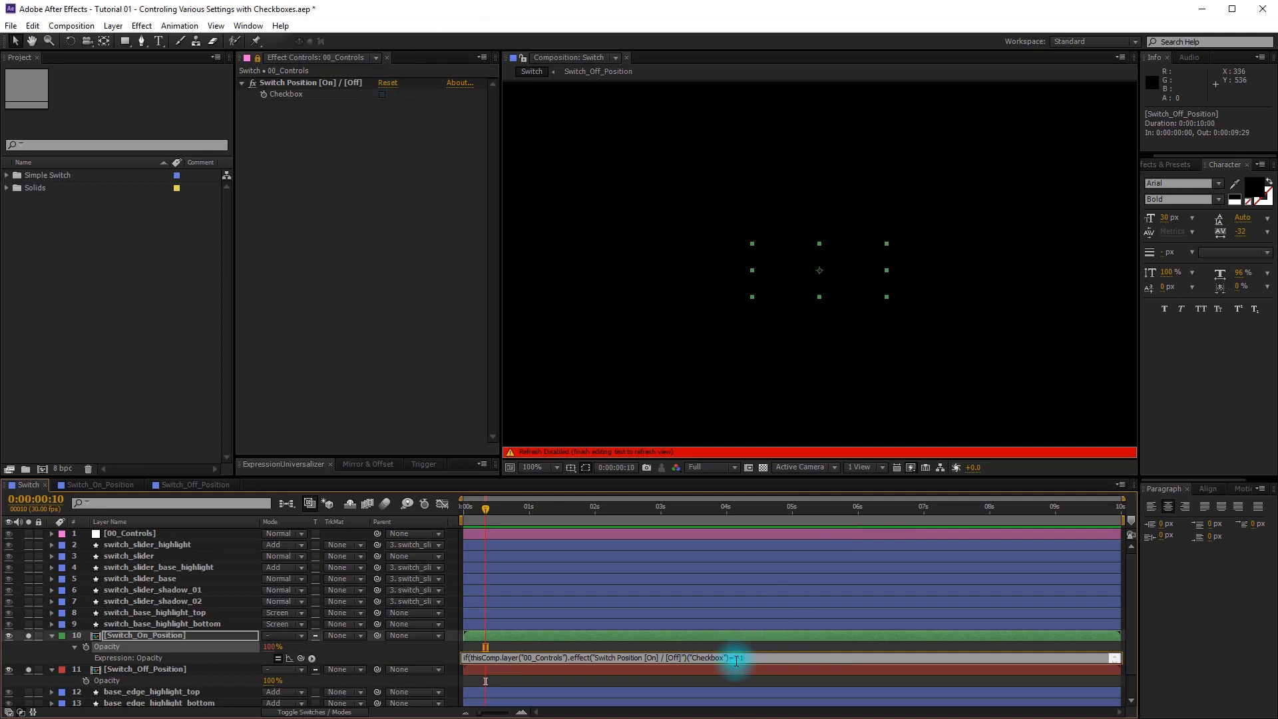
text(1)
click(771, 671)
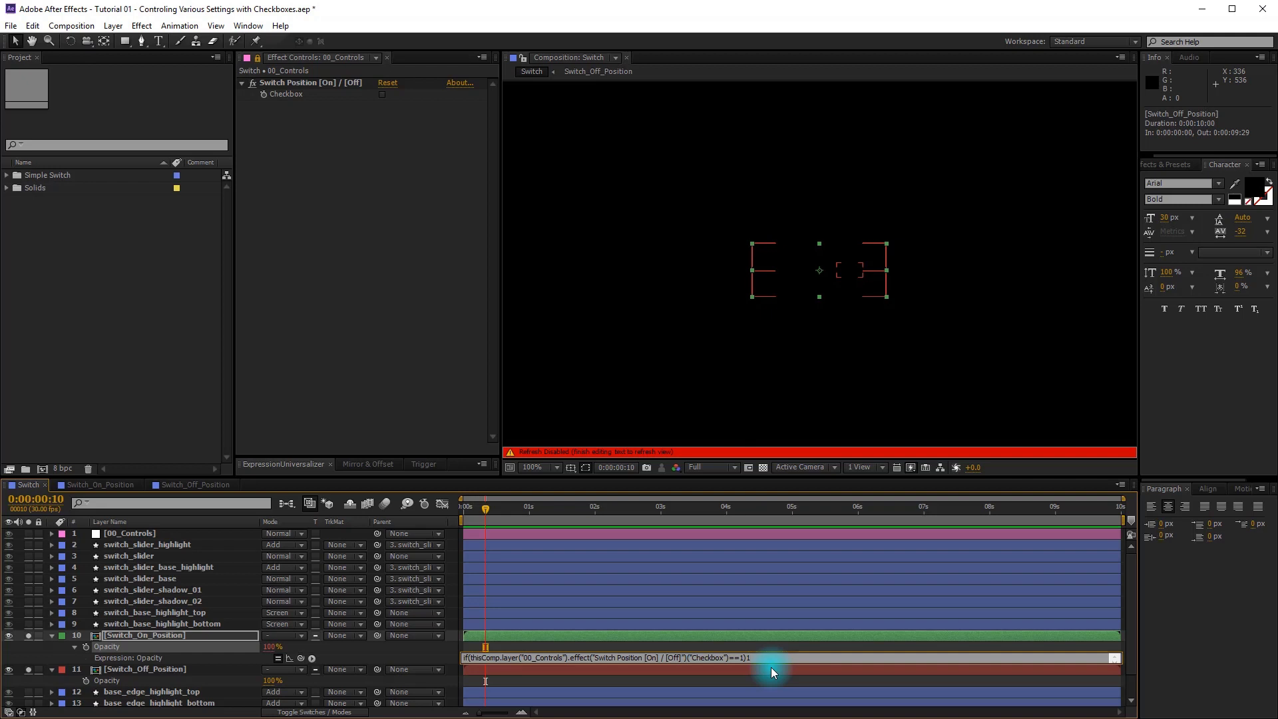
click(382, 94)
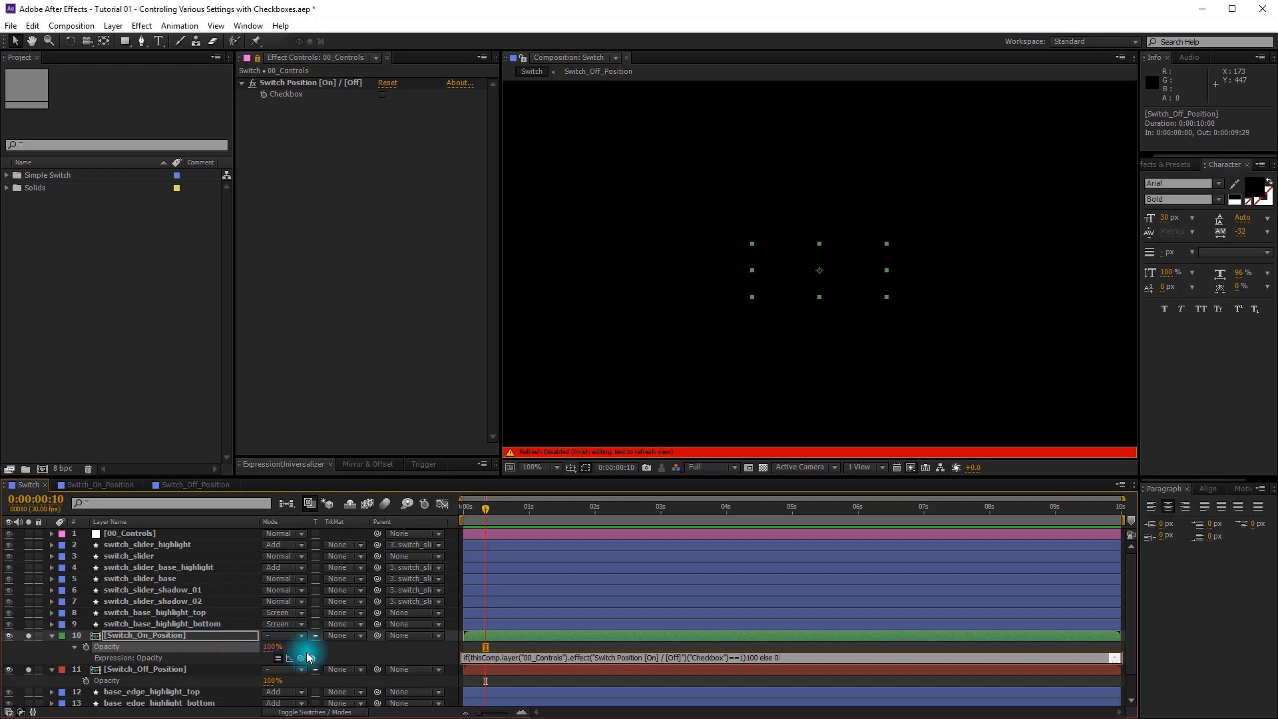
- Copy the Opacity expression to Switch_Off_Position's Opacity and change its ending to ==1)0 else 100
drag(804, 658, 397, 657)
key(ctrl+c)
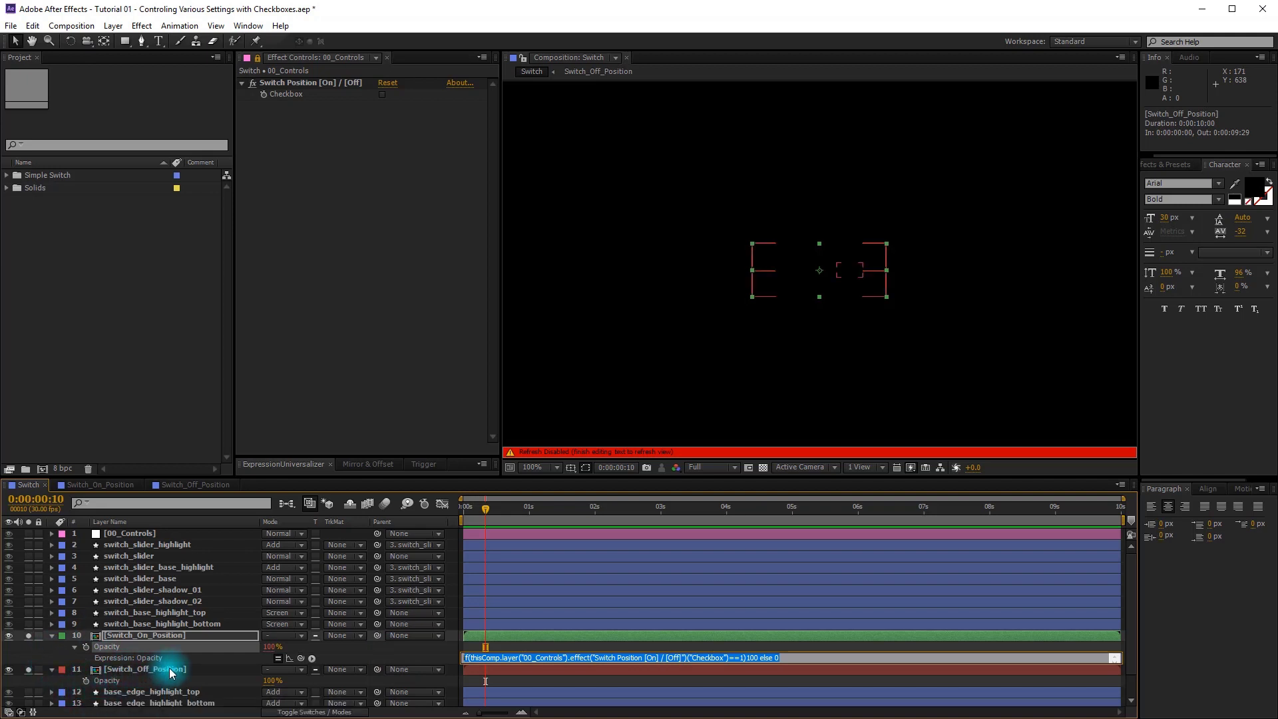
alt+click(86, 680)
key(ctrl+v)
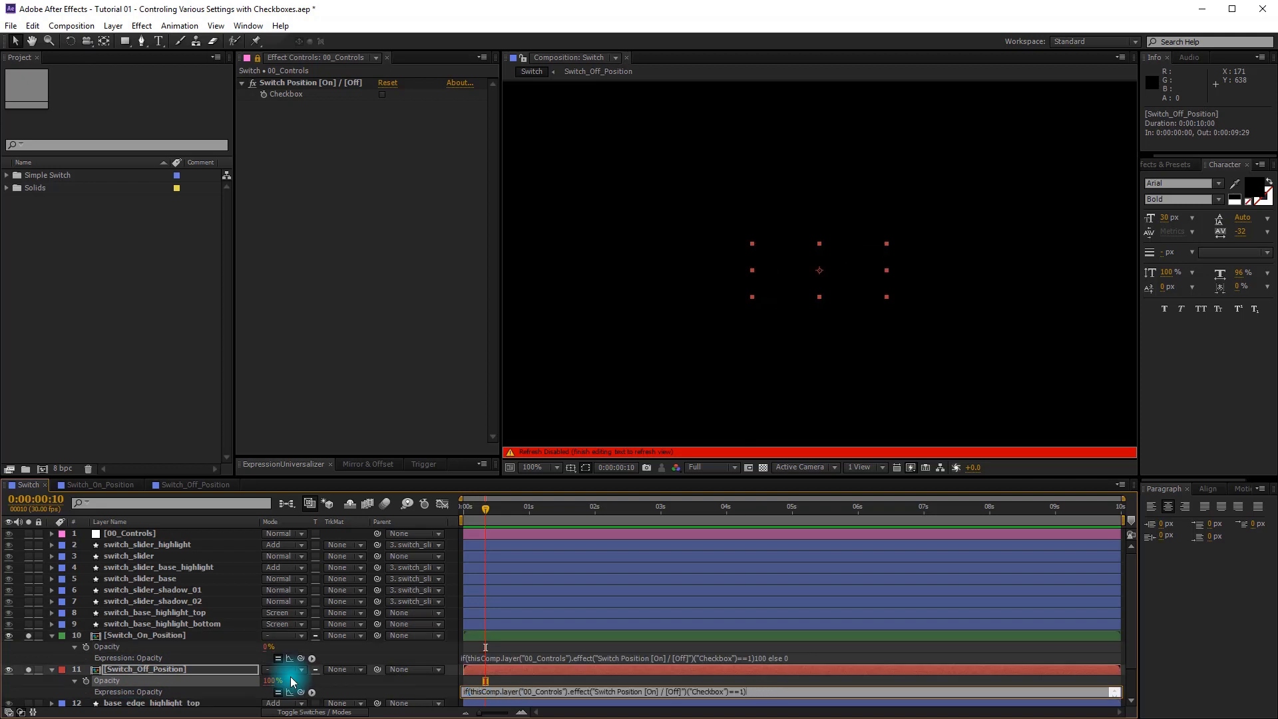
text(100)
click(291, 680)
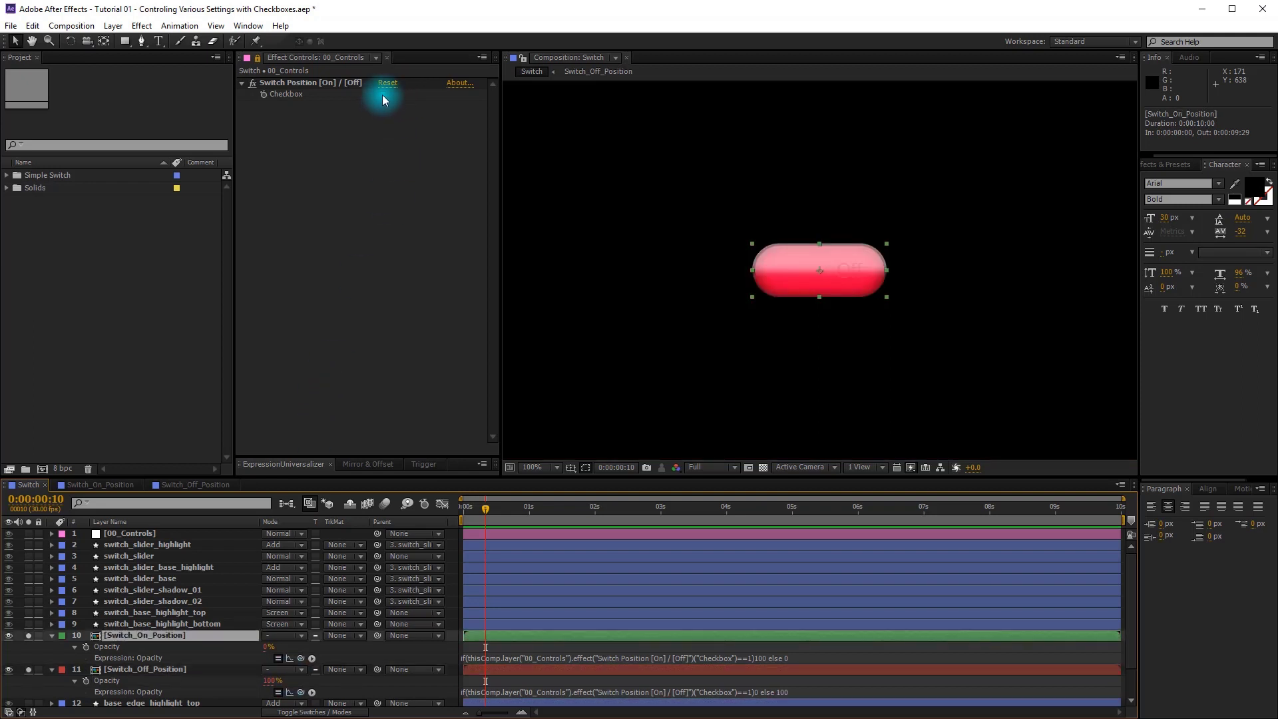
- Toggle the Switch Position checkbox on and off to test both Opacity expressions, leaving it enabled
click(382, 97)
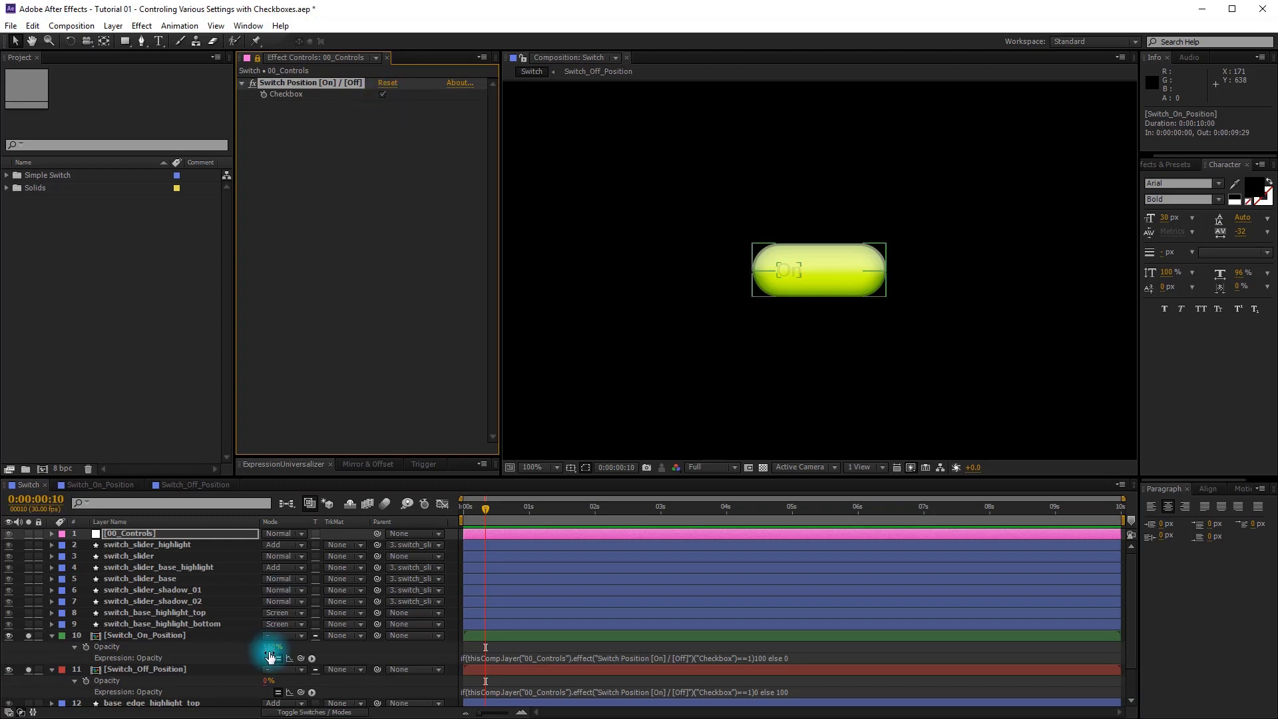
click(186, 680)
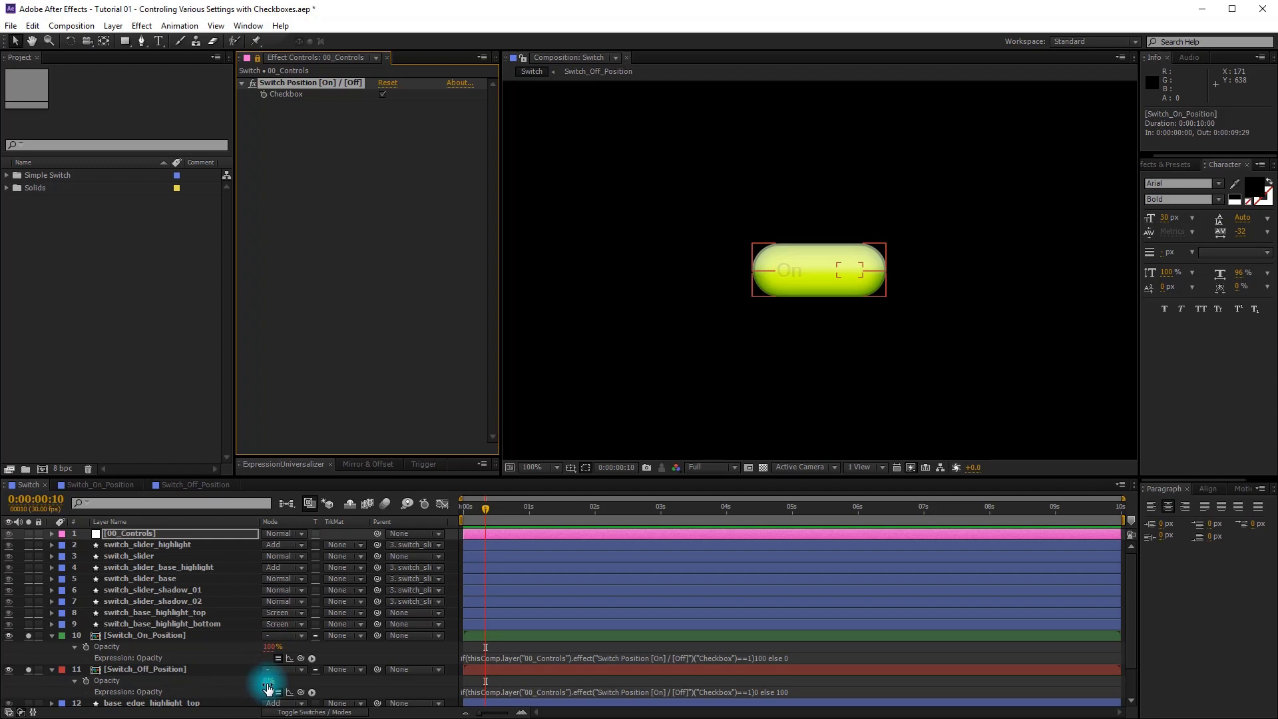
click(327, 404)
click(384, 96)
click(383, 96)
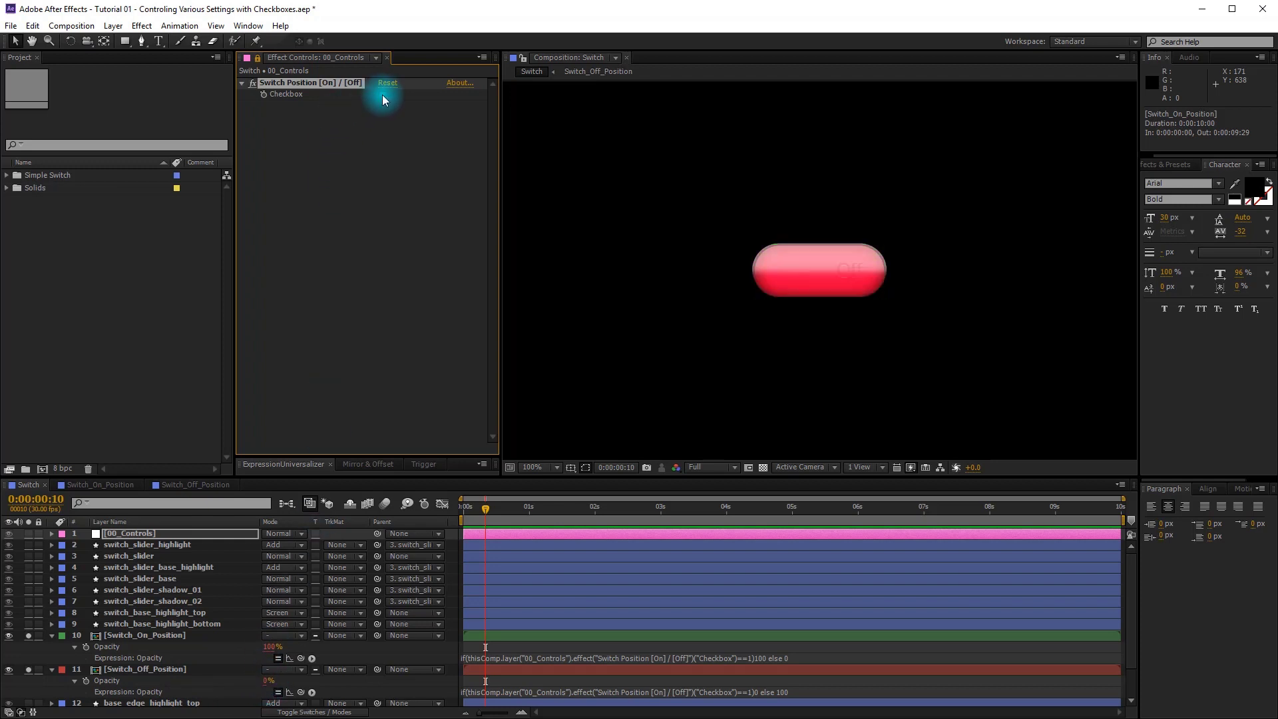
click(382, 95)
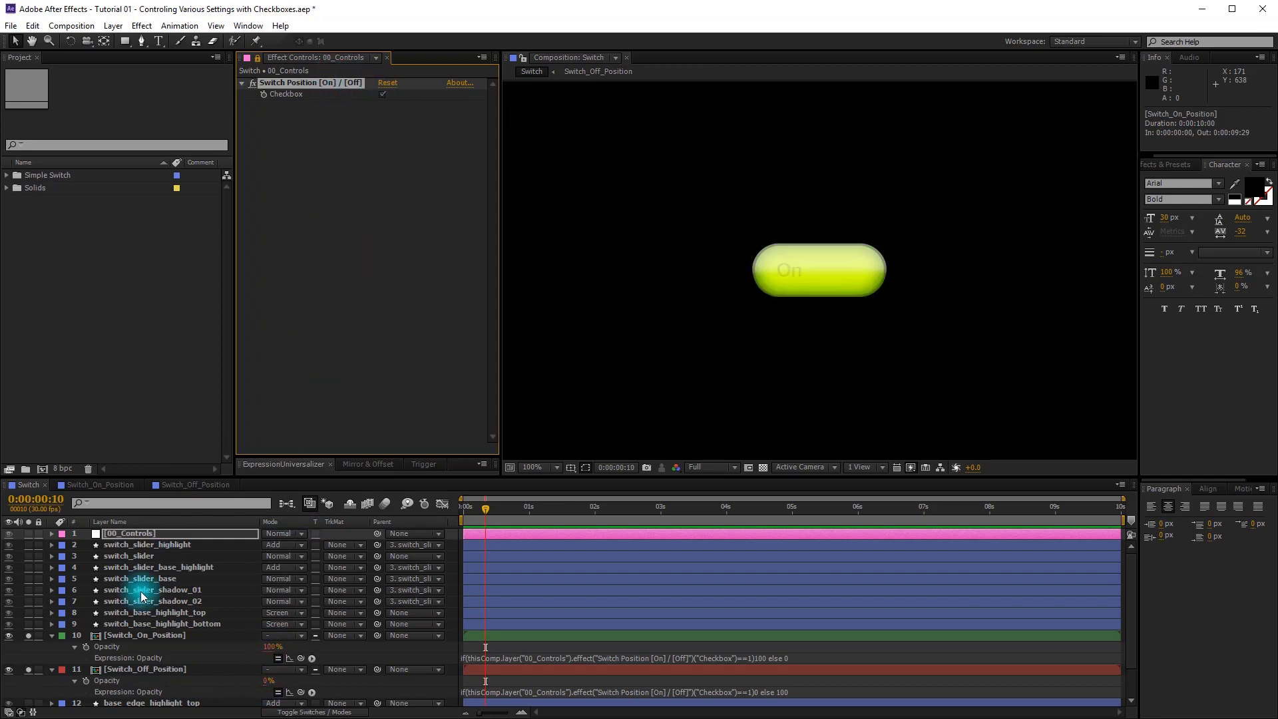
- Collapse the Switch_On_Position and Switch_Off_Position layers and turn off their solo
click(55, 644)
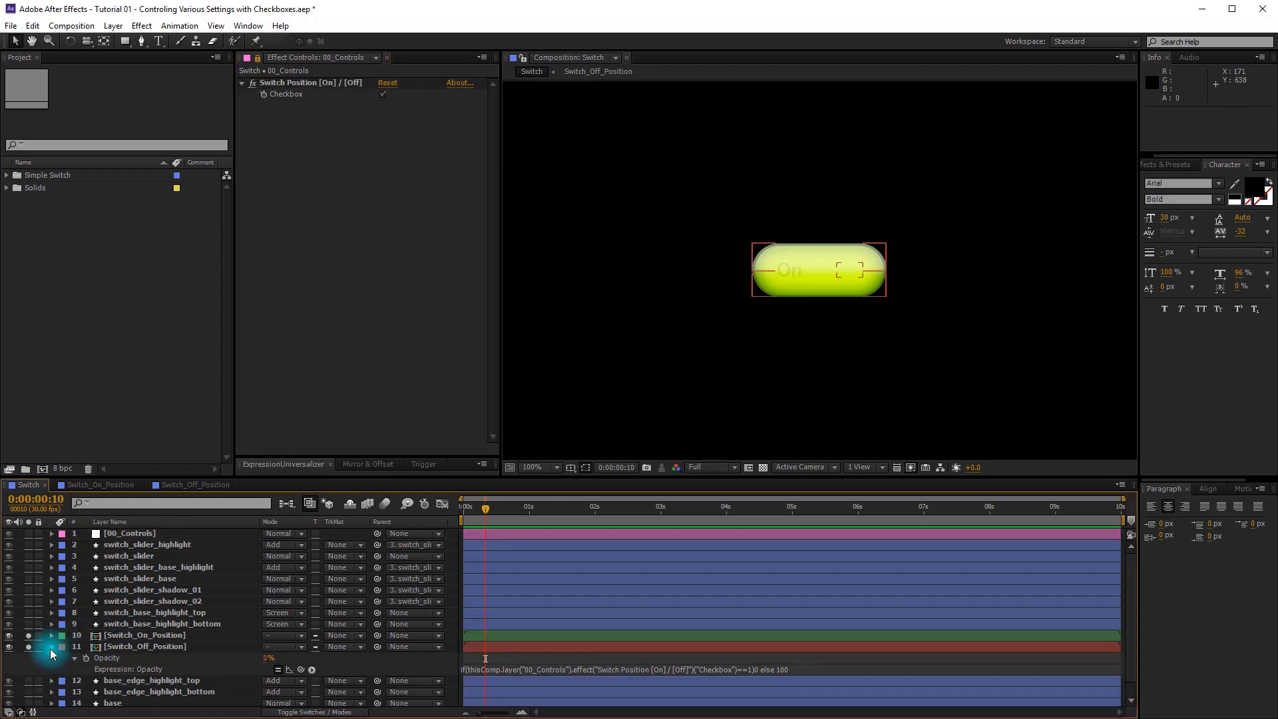
click(52, 647)
drag(29, 636, 29, 645)
- Reveal the switch_slider layer's Position and separate it into X and Y dimensions
click(156, 556)
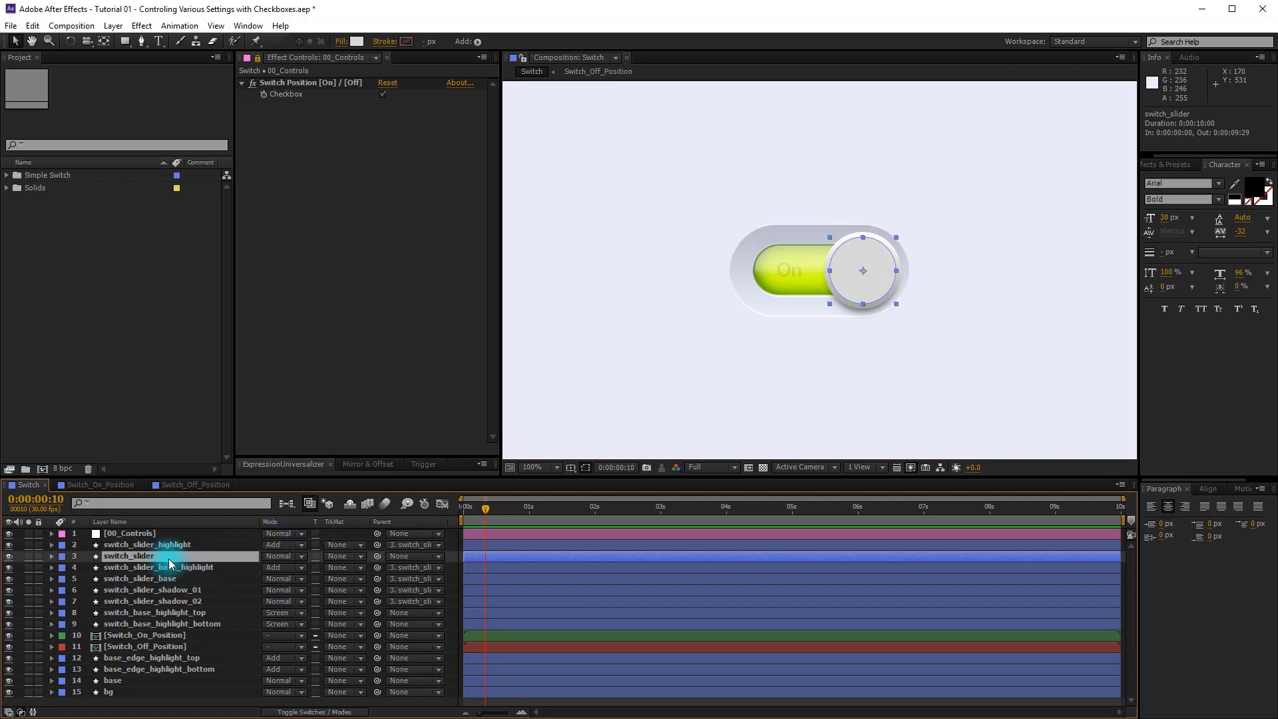
key(p)
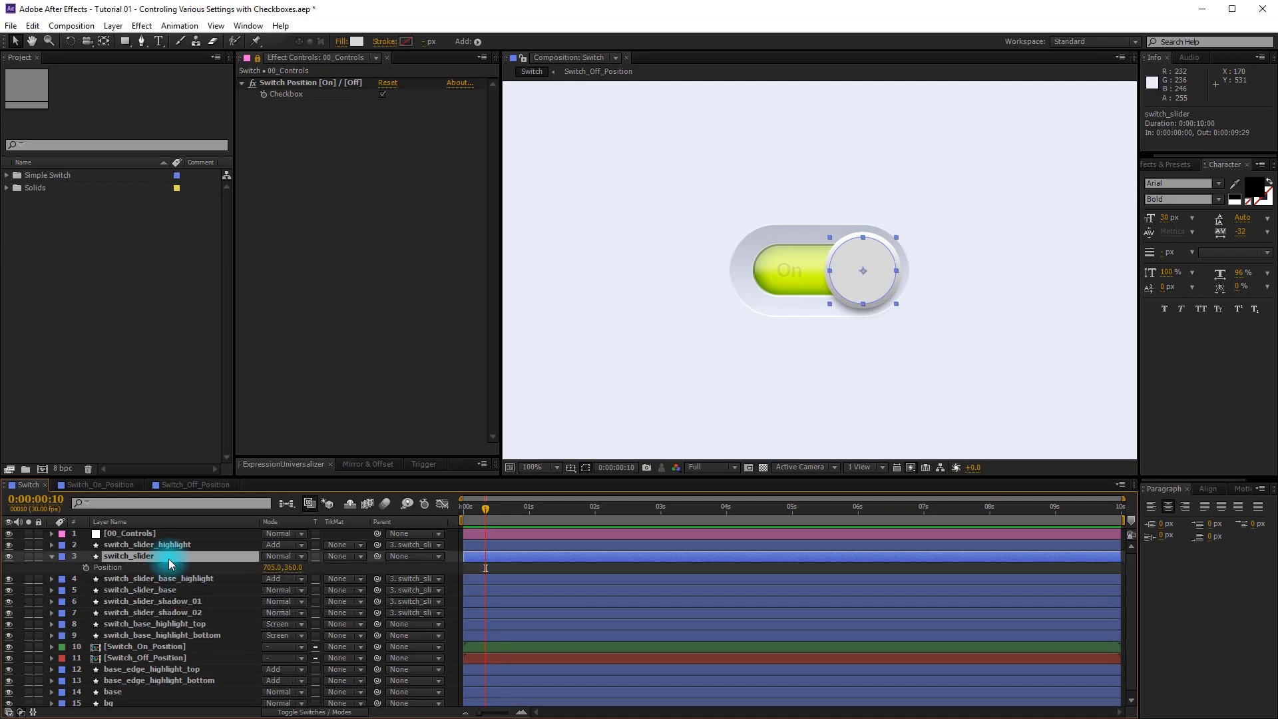
right_click(117, 568)
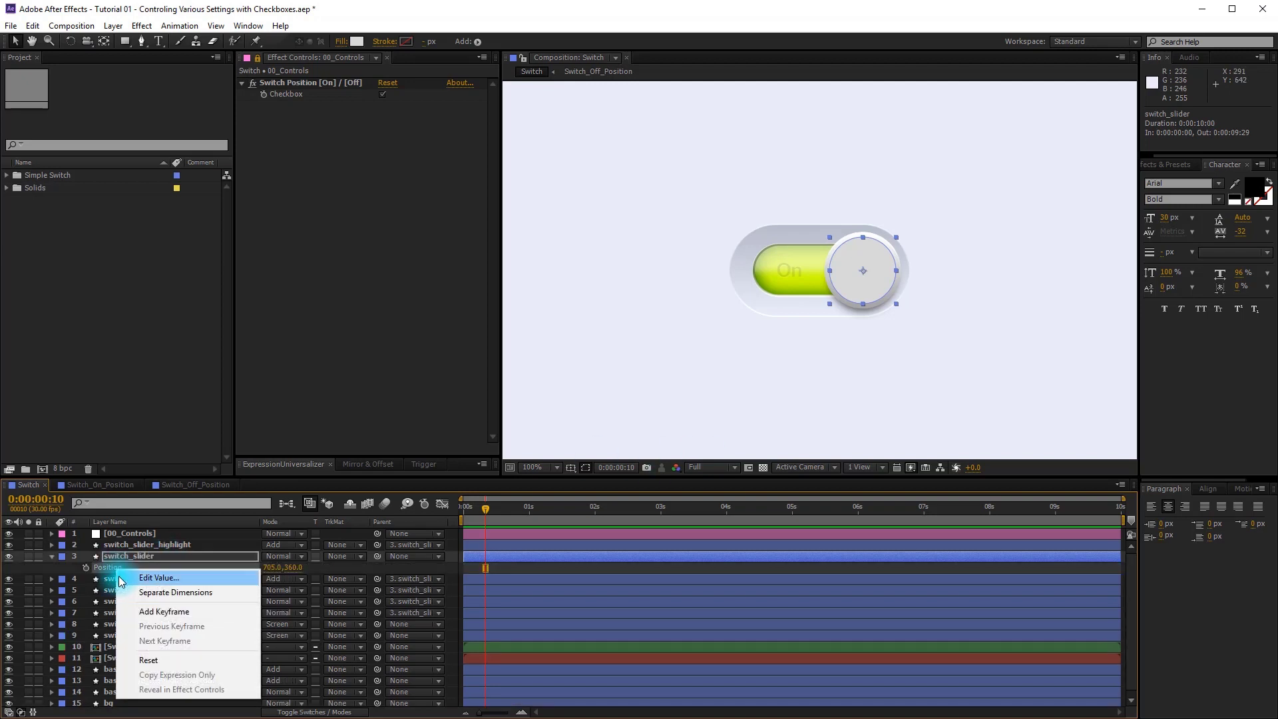
click(174, 593)
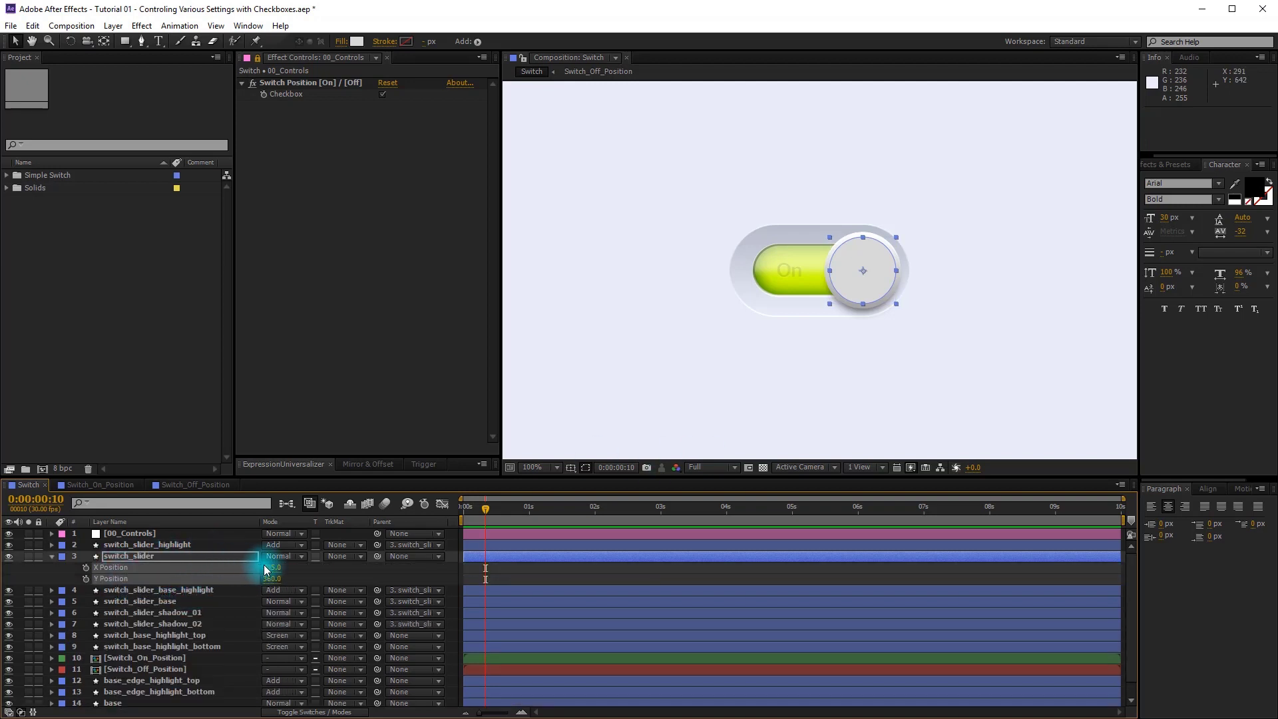
click(305, 570)
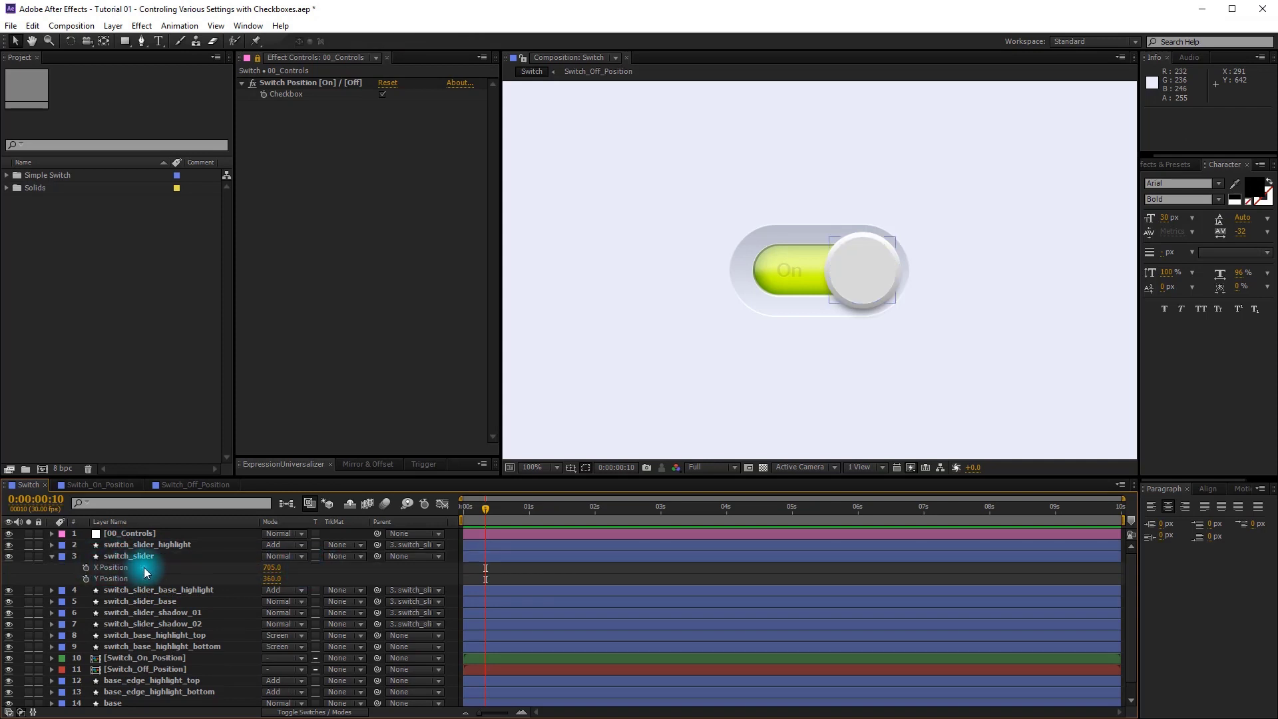
- Add an expression to switch_slider's X Position linked to the Switch Position checkbox, using if(checkbox==1)705 else 575
alt+click(86, 569)
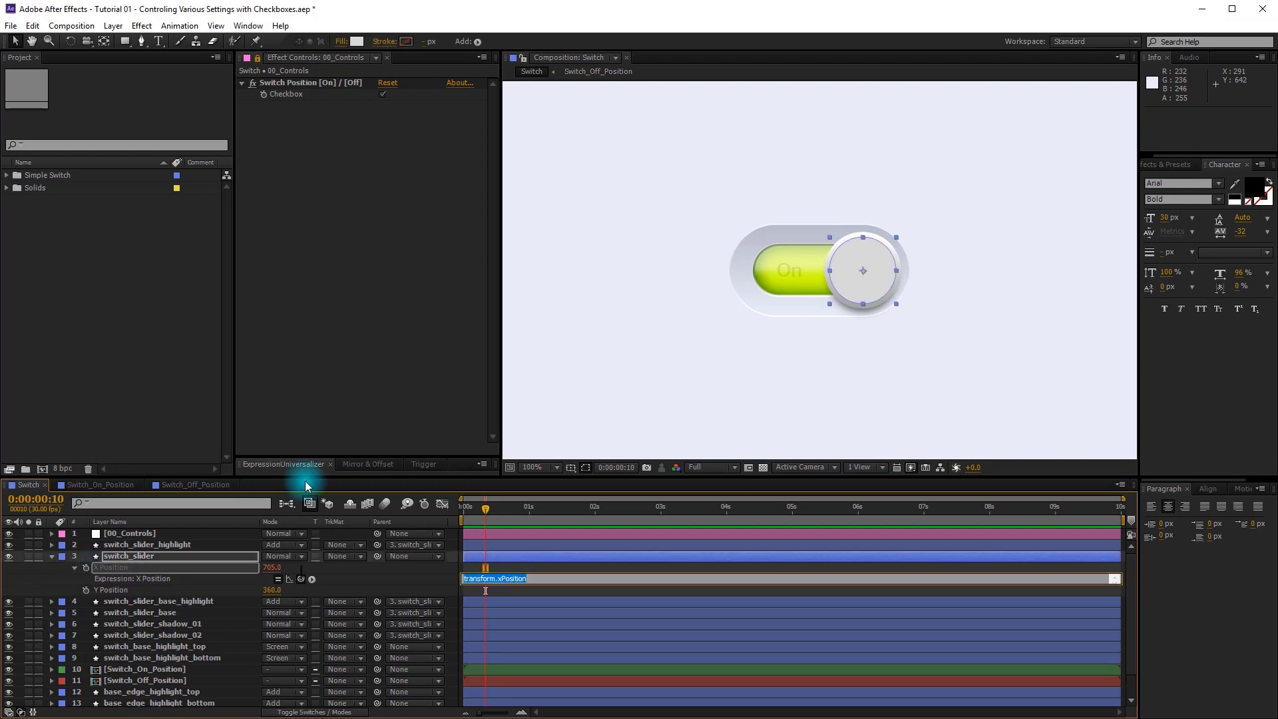
drag(305, 474, 296, 92)
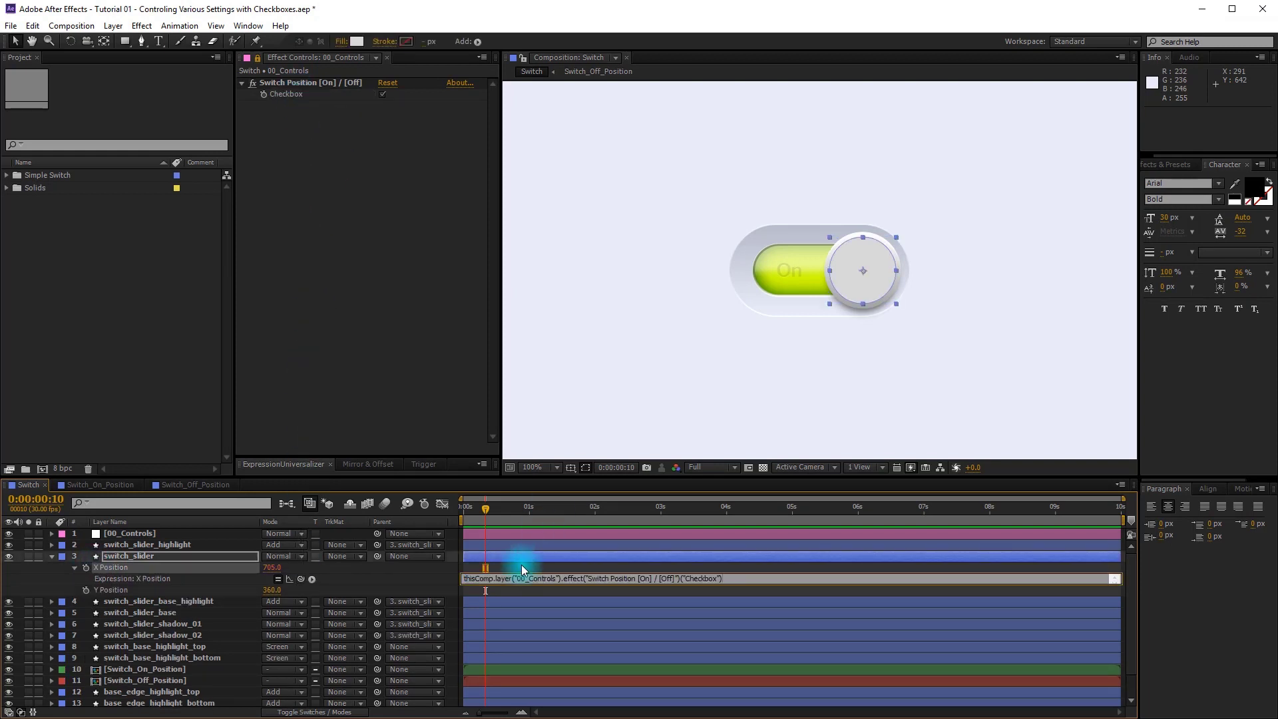
click(466, 579)
text(if()
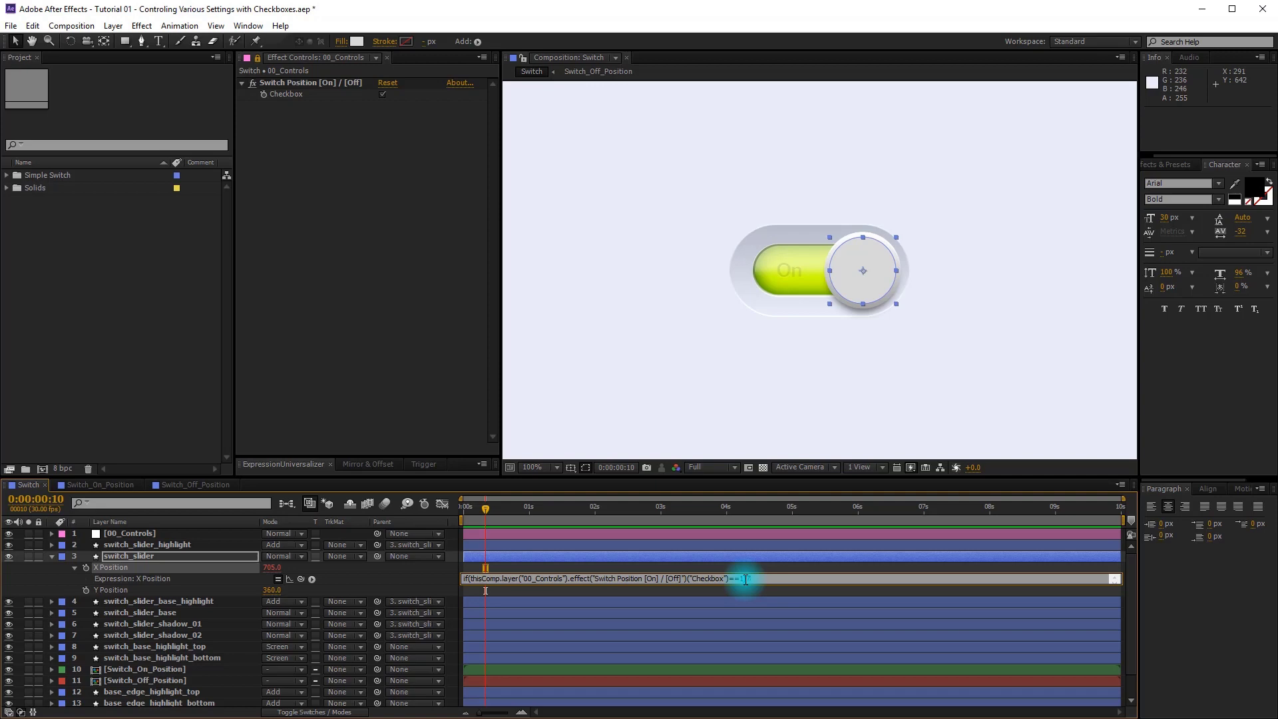
text(else)
text( 575)
text())
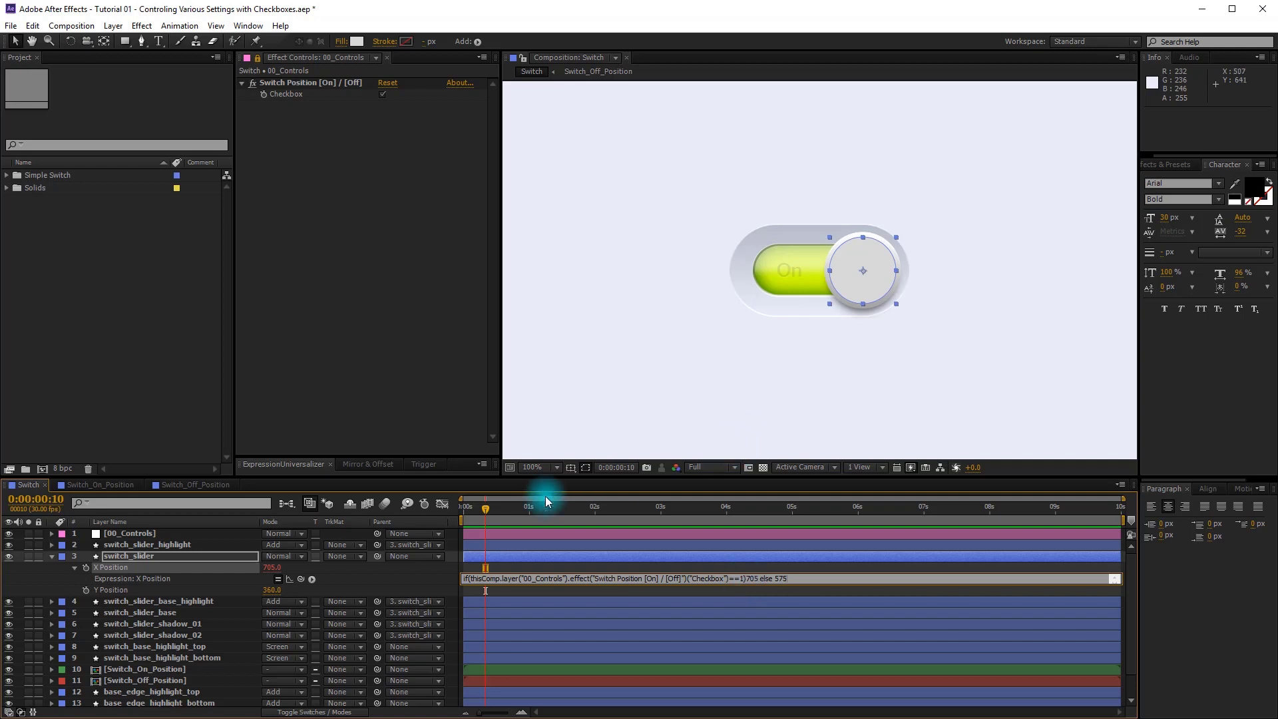
click(492, 507)
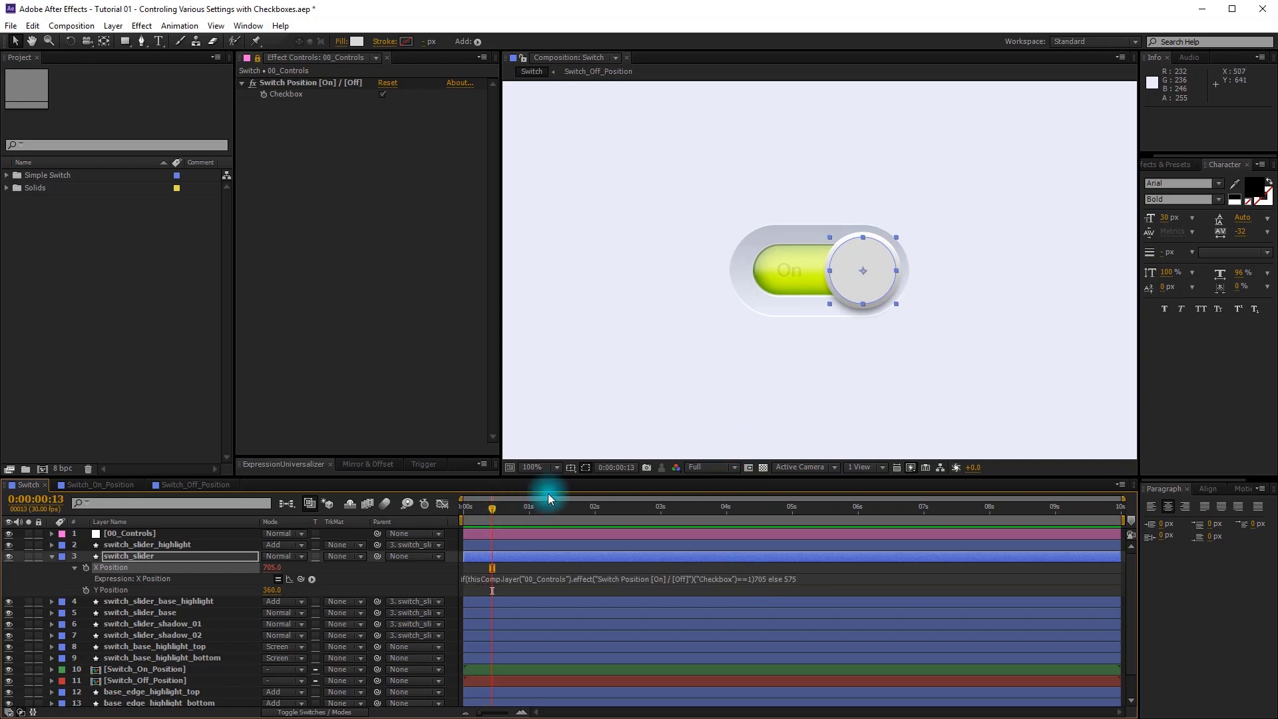
- Toggle the Switch Position checkbox repeatedly to test the slider's movement, leaving it enabled, and collapse the switch_slider layer
click(383, 94)
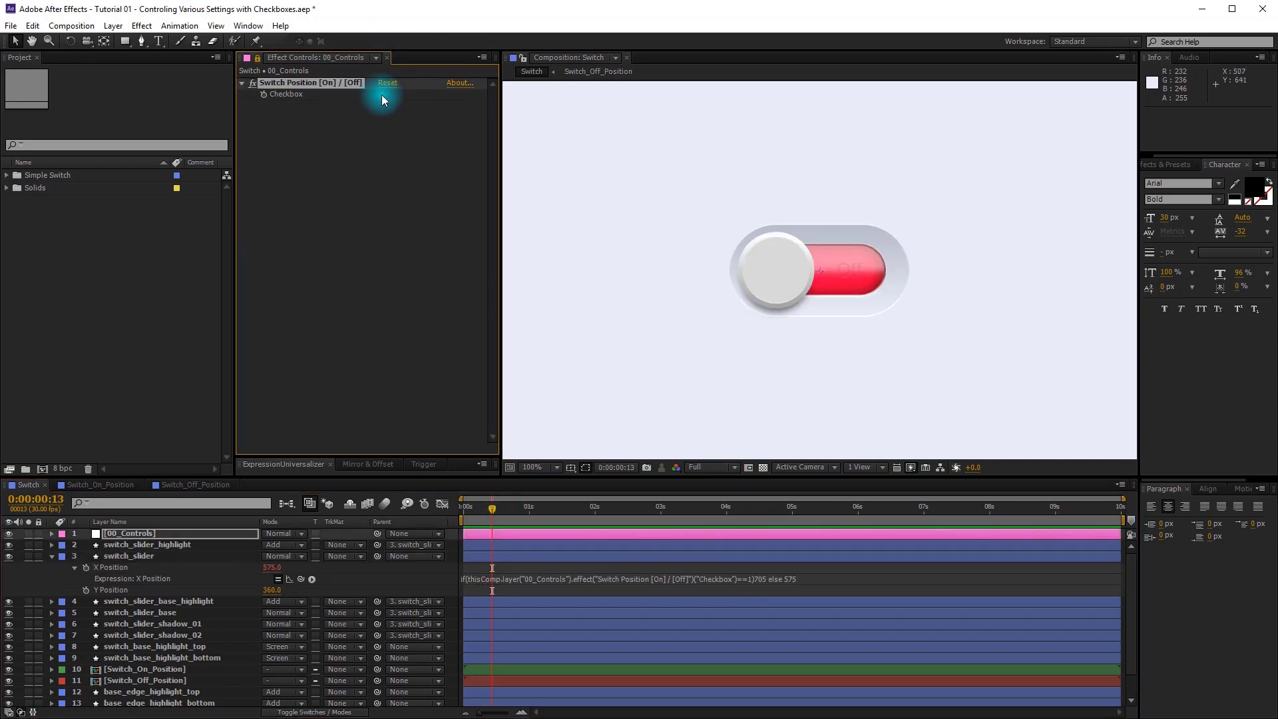
click(381, 94)
click(380, 95)
click(381, 96)
click(381, 94)
click(381, 95)
click(380, 94)
click(380, 94)
click(51, 556)
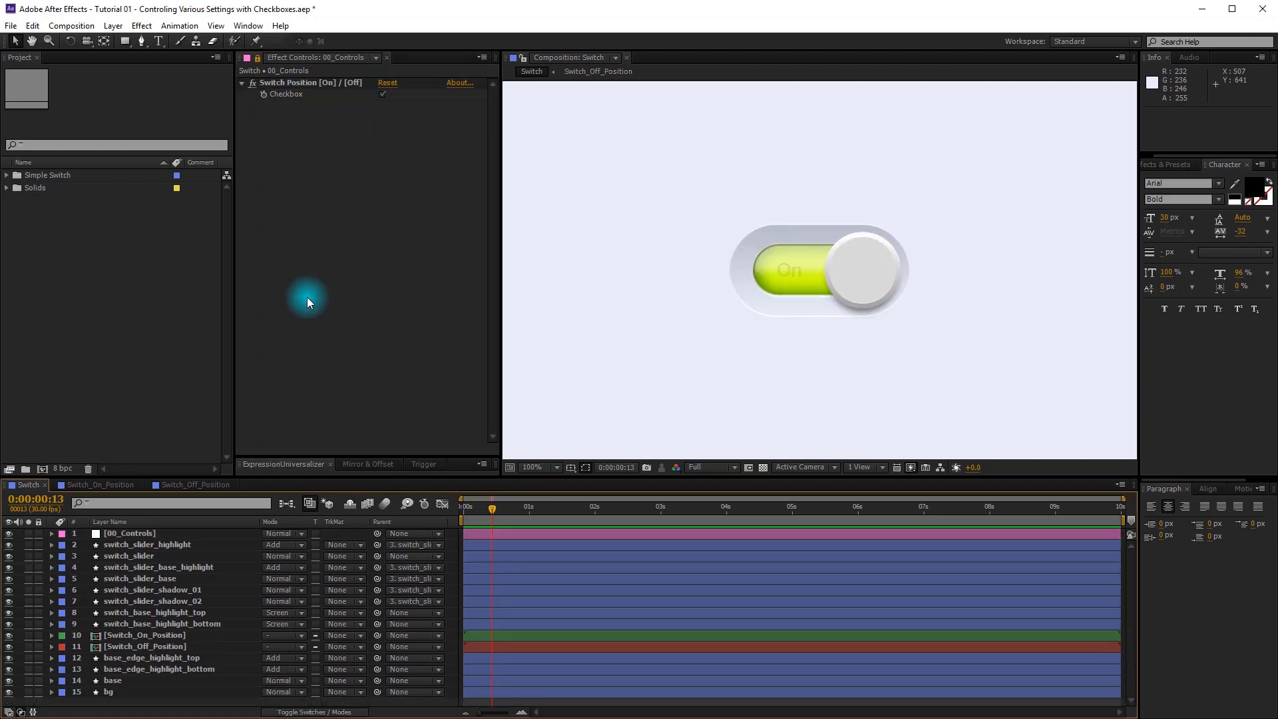